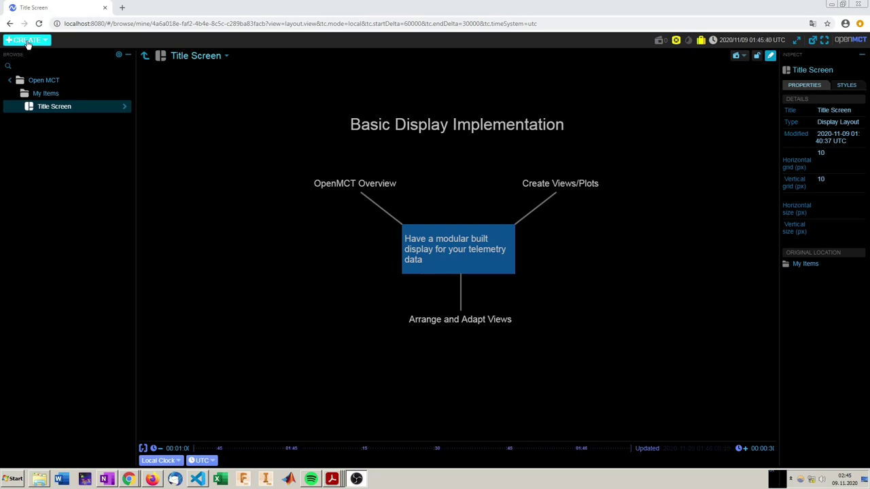
# Browse the Create menu and the Aircraft_42 telemetry list in the object tree
pyautogui.click(27, 41)
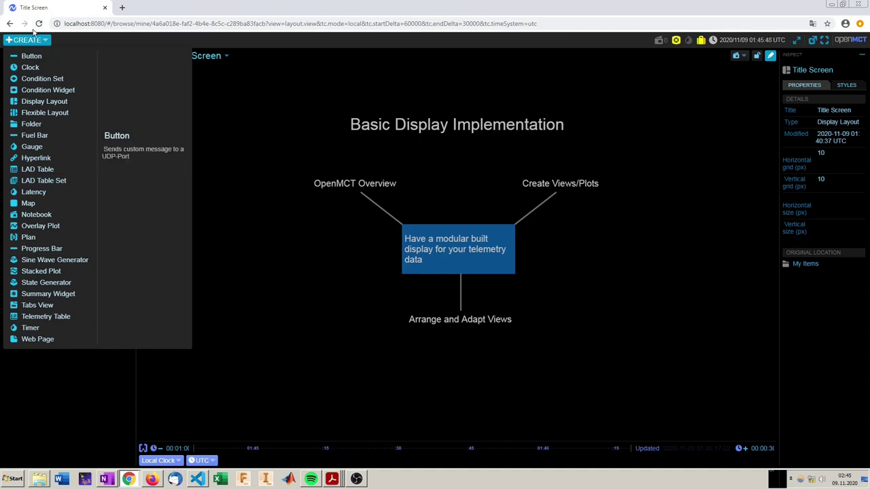
pyautogui.click(31, 41)
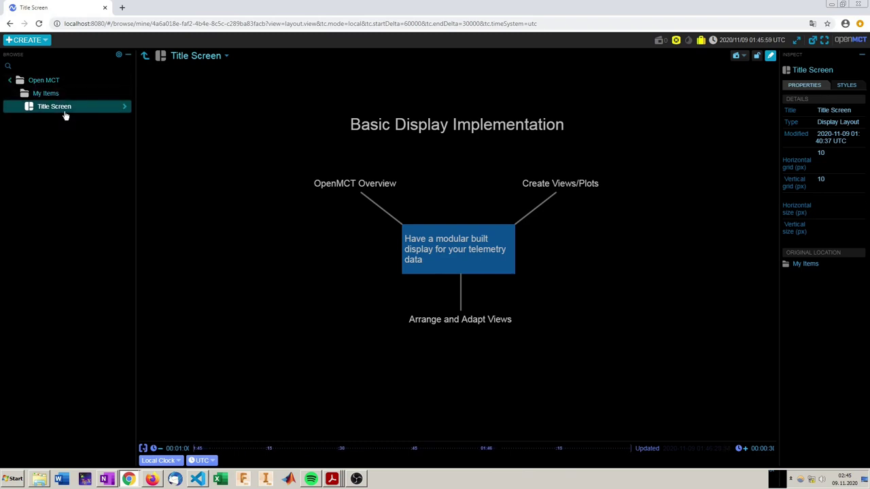
pyautogui.click(10, 80)
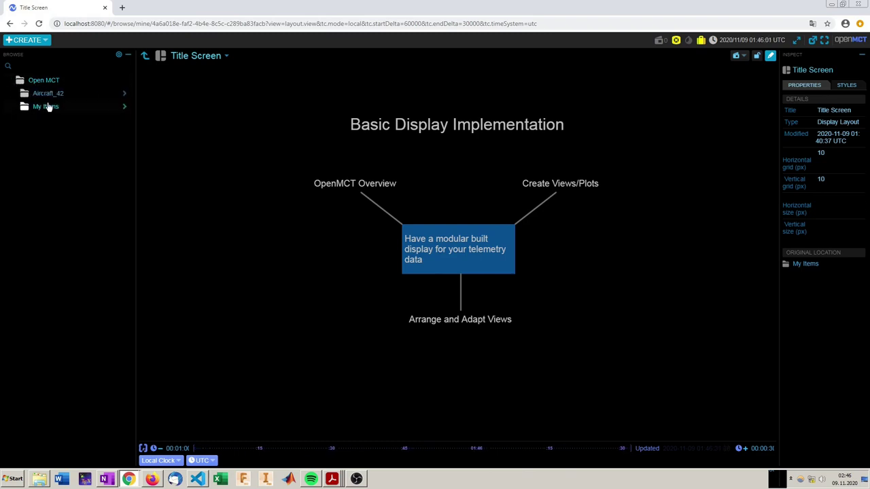
pyautogui.click(124, 93)
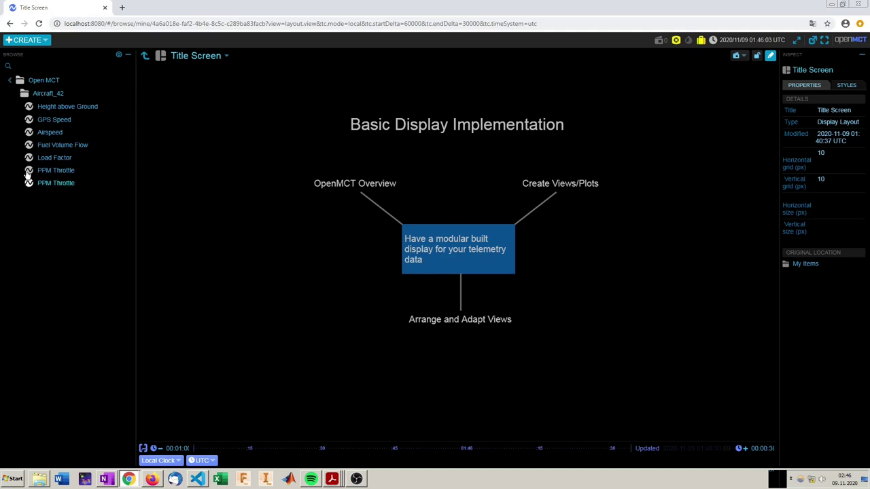
pyautogui.click(10, 81)
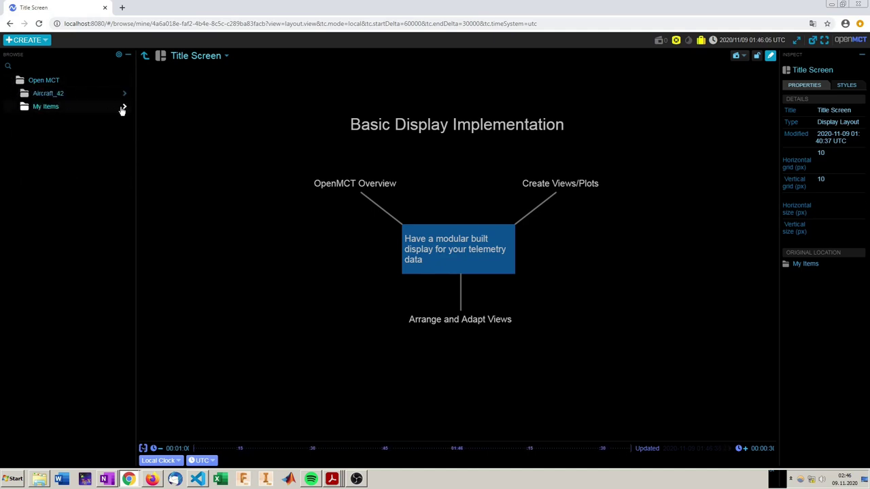
# Open Aircraft_42's Height above Ground telemetry as a live plot
pyautogui.click(124, 108)
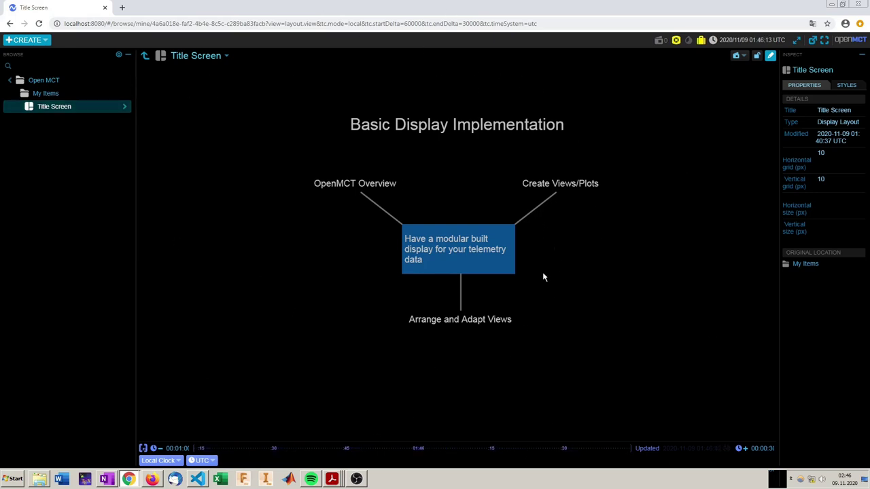
pyautogui.click(72, 108)
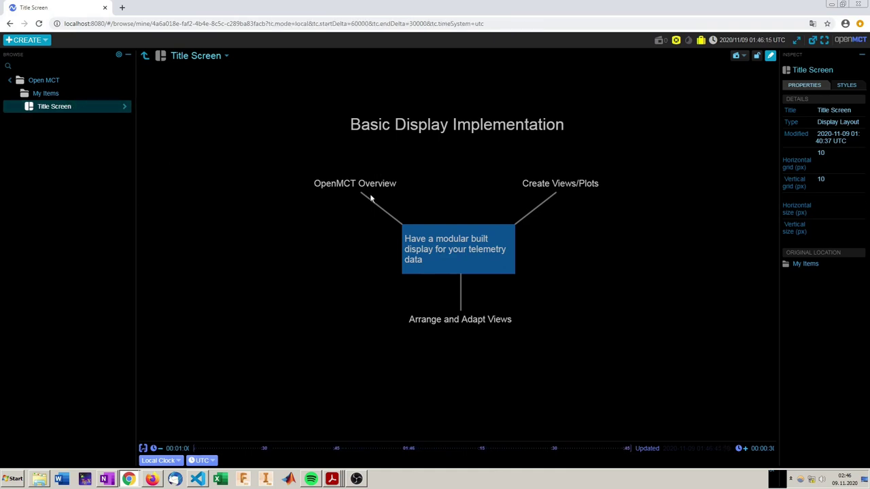
pyautogui.click(10, 81)
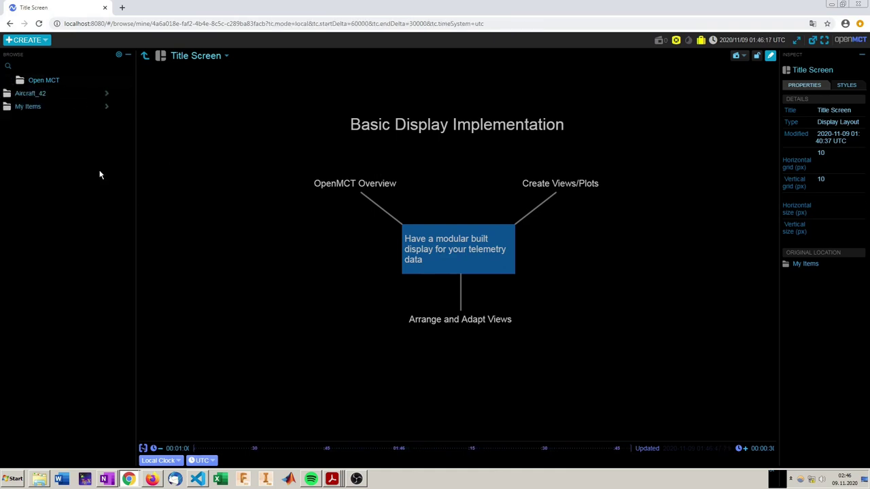
pyautogui.click(125, 94)
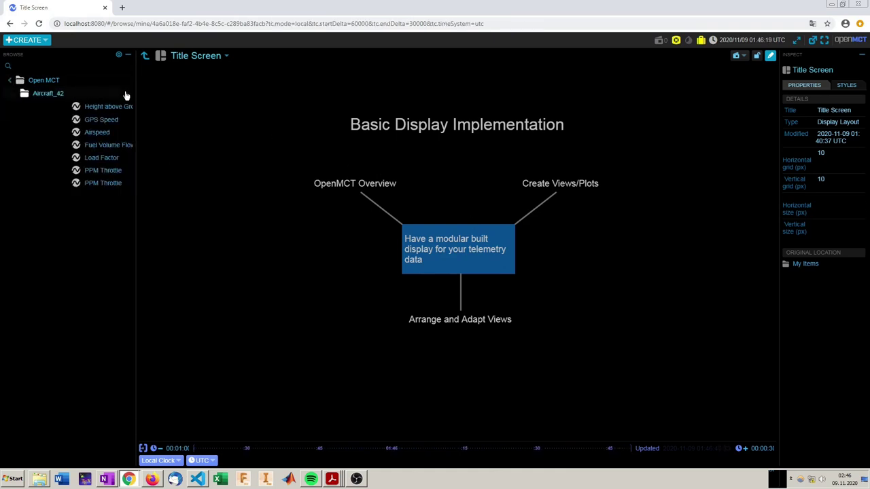
pyautogui.click(83, 107)
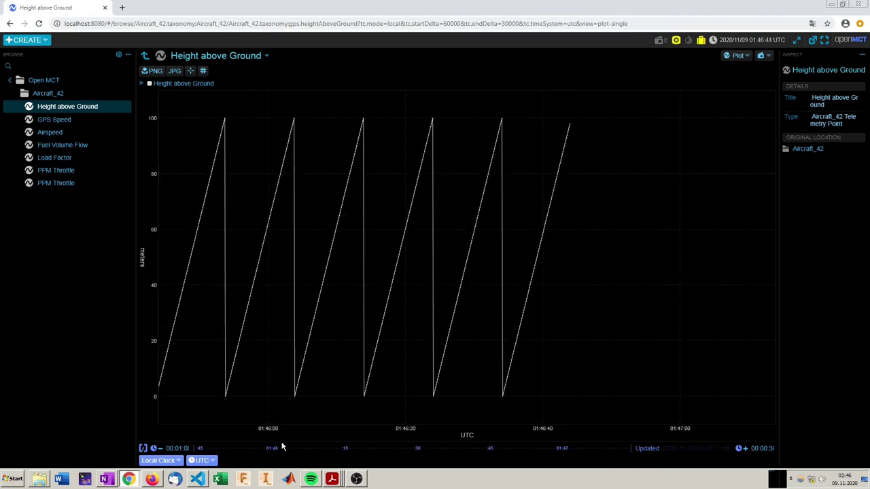
# Show the Fixed Timespan and Local Clock time-mode options beneath the plot
pyautogui.click(167, 463)
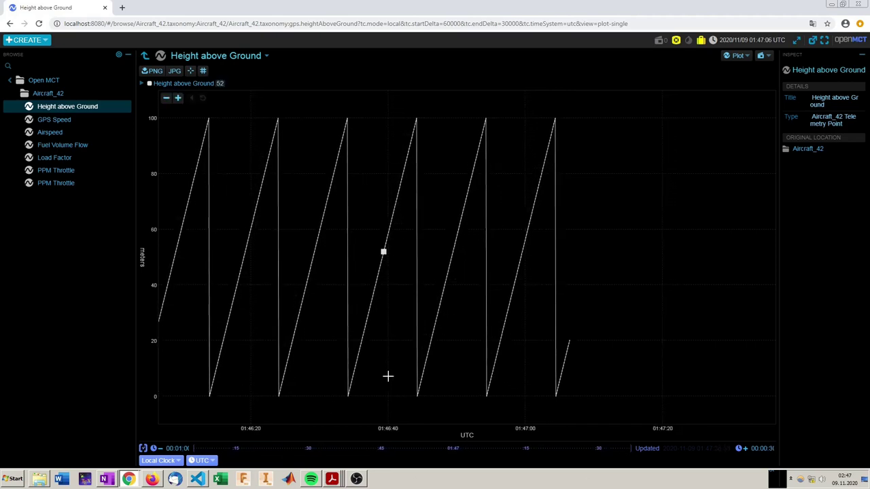
pyautogui.write('1')
pyautogui.press('Return')
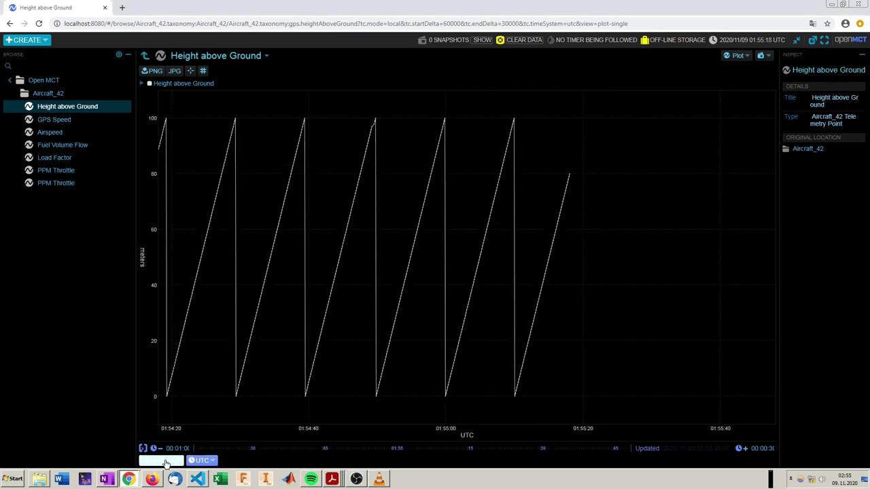
pyautogui.click(166, 463)
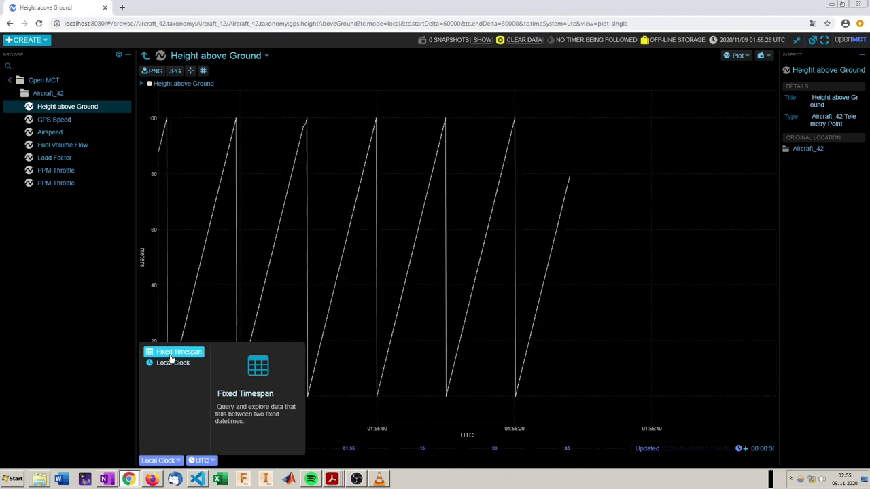
pyautogui.click(170, 353)
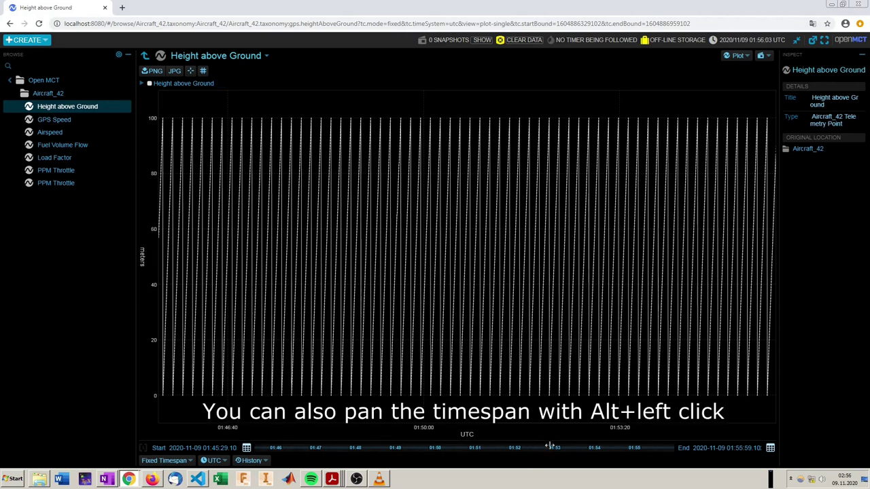
pyautogui.moveTo(609, 449); pyautogui.dragTo(394, 448)
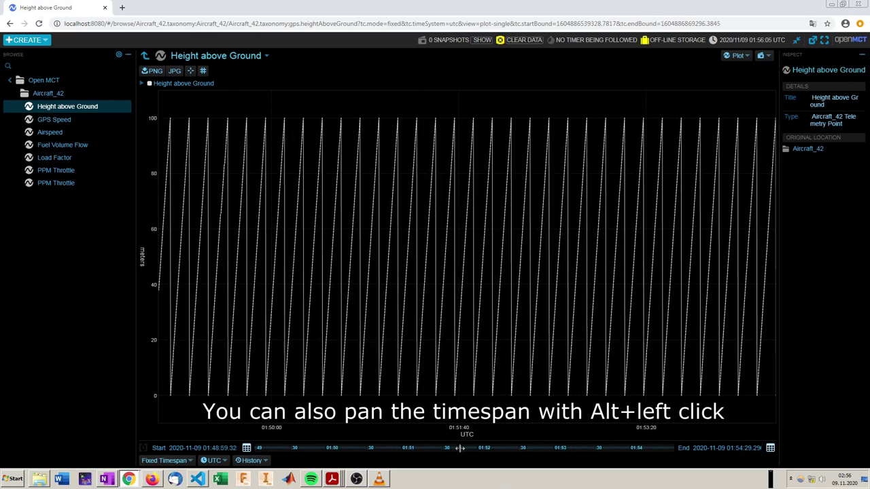
pyautogui.click(246, 448)
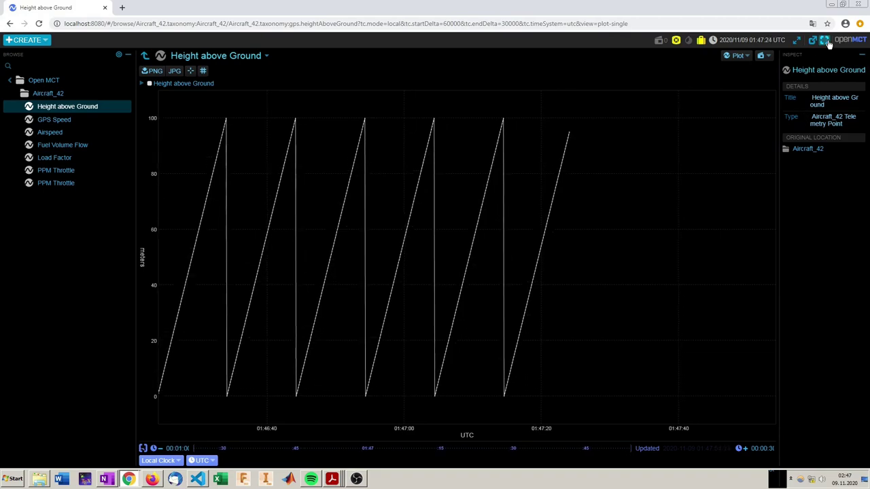
# Toggle full-screen view on and off and reveal the status indicator labels
pyautogui.click(824, 41)
pyautogui.press('Escape')
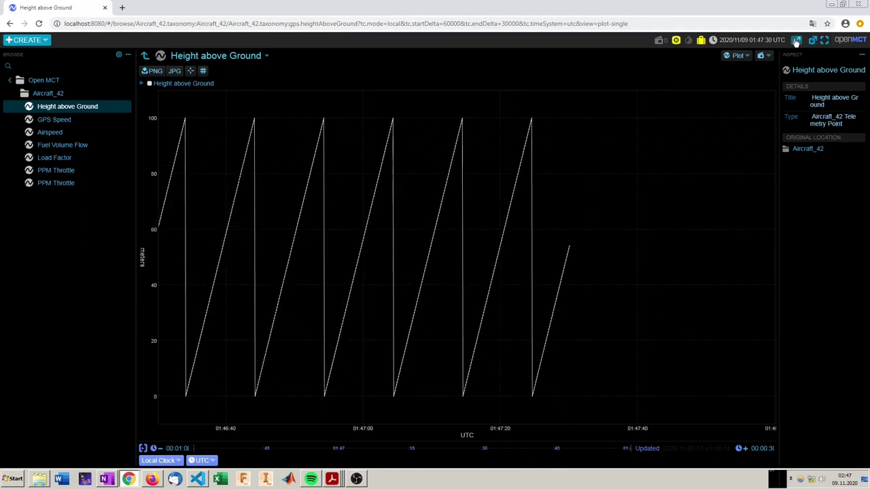
pyautogui.click(797, 41)
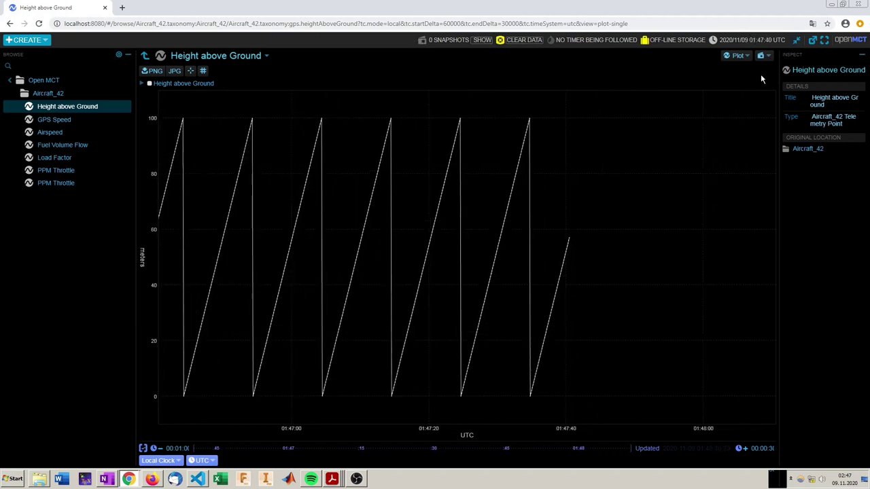
# Check the notebook snapshot options, then clear the plot's accumulated telemetry data
pyautogui.click(762, 55)
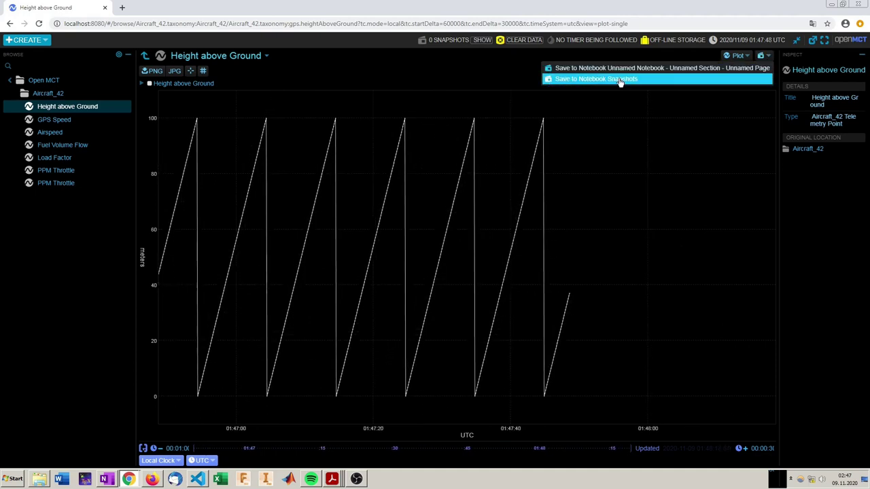
pyautogui.click(500, 68)
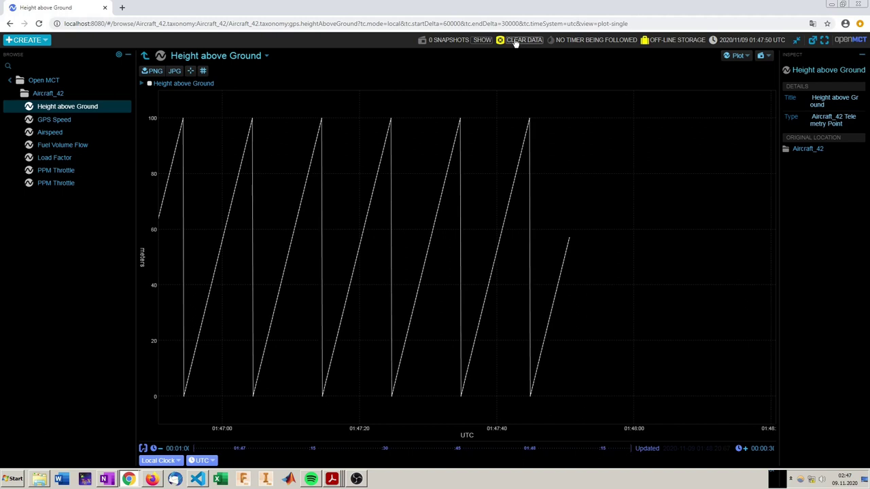
pyautogui.click(516, 41)
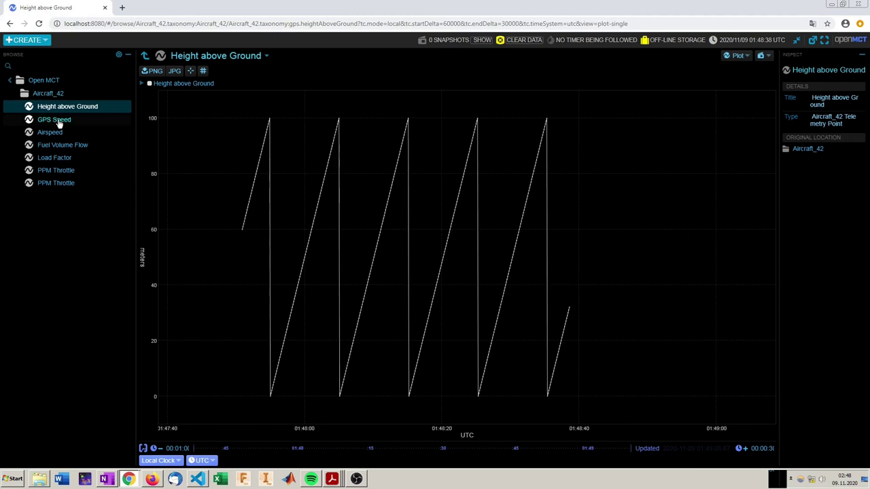
pyautogui.click(11, 81)
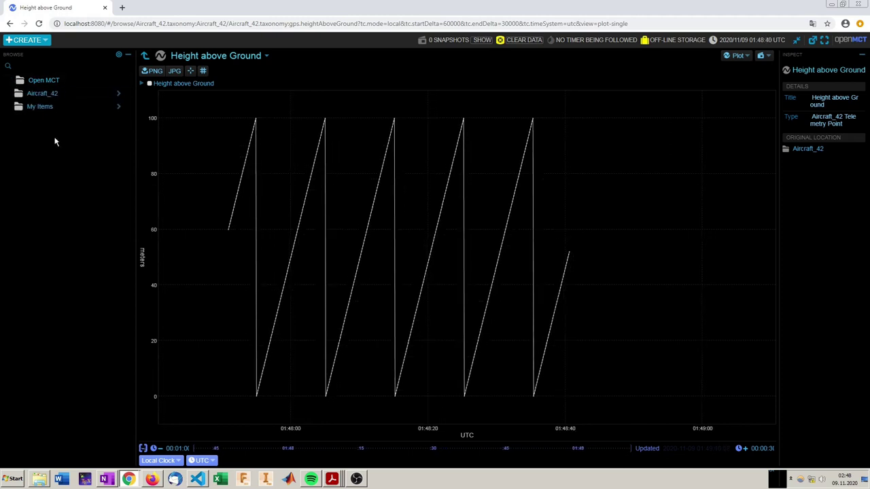
pyautogui.click(109, 105)
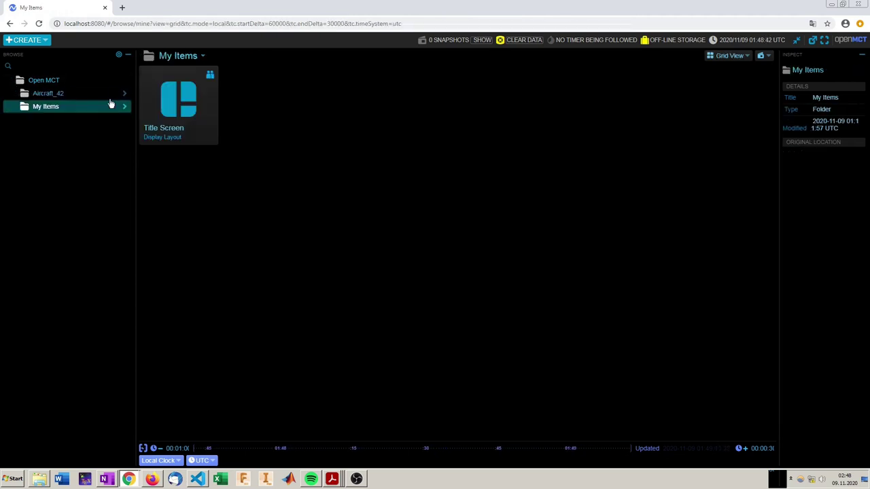
pyautogui.click(204, 57)
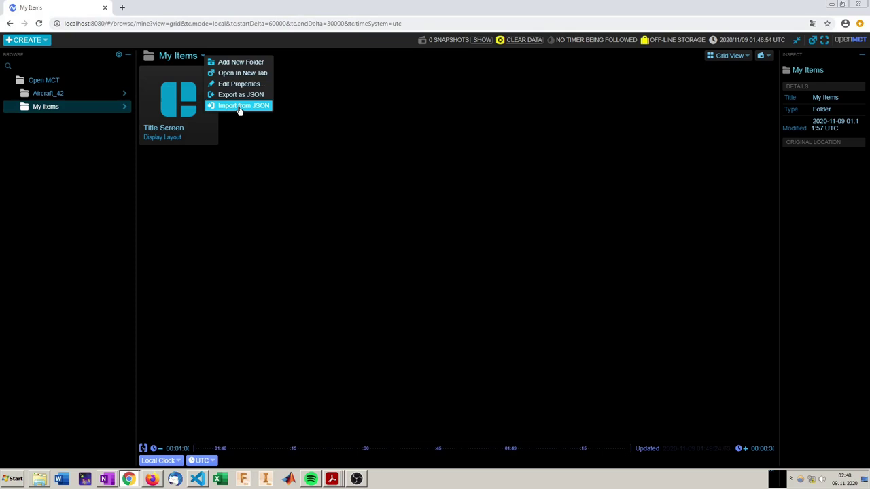
pyautogui.click(188, 60)
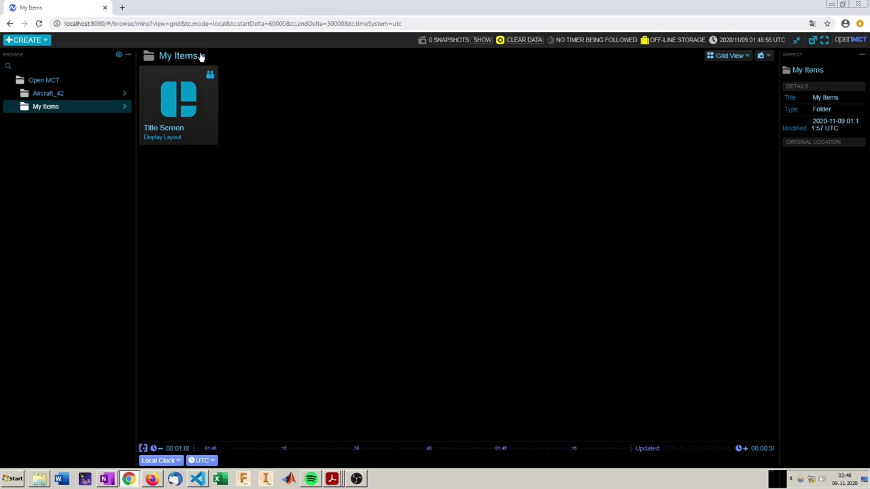
pyautogui.click(201, 57)
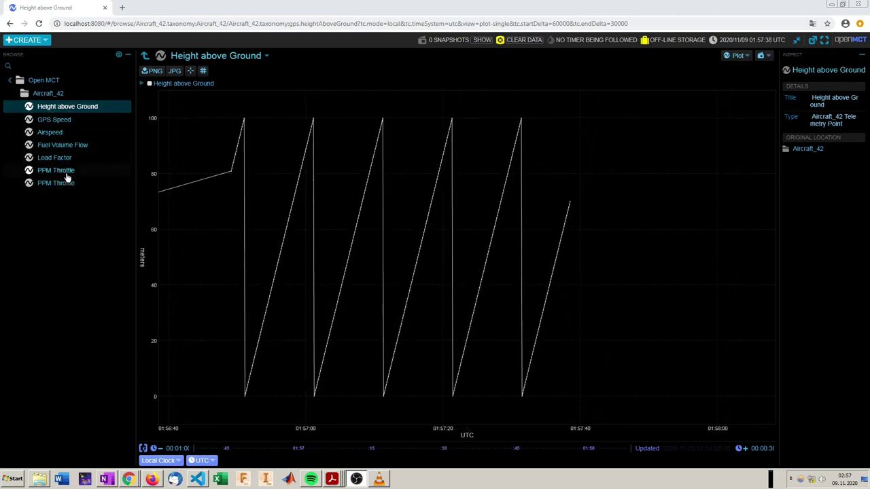
pyautogui.click(197, 479)
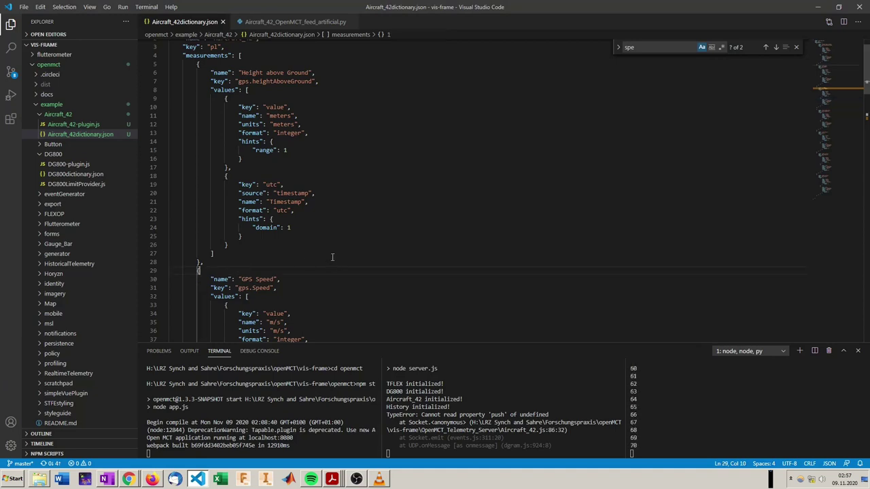
pyautogui.scroll(-4, 332, 257)
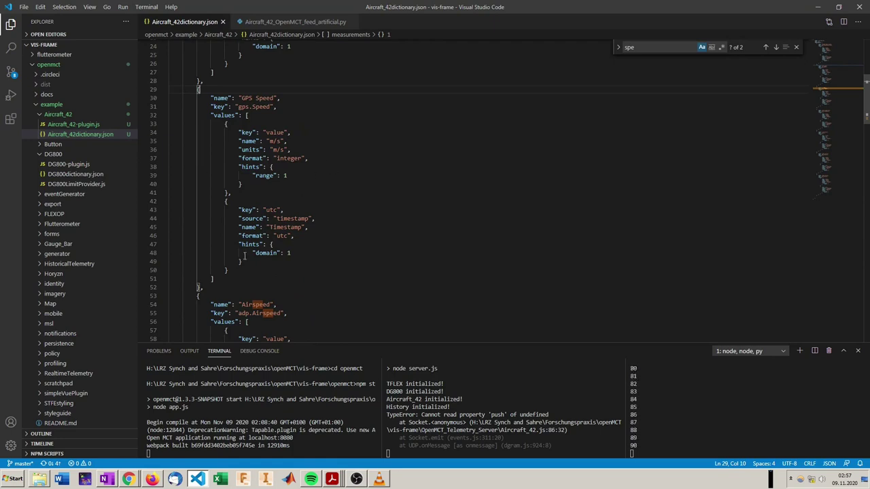
pyautogui.moveTo(194, 247); pyautogui.dragTo(207, 97)
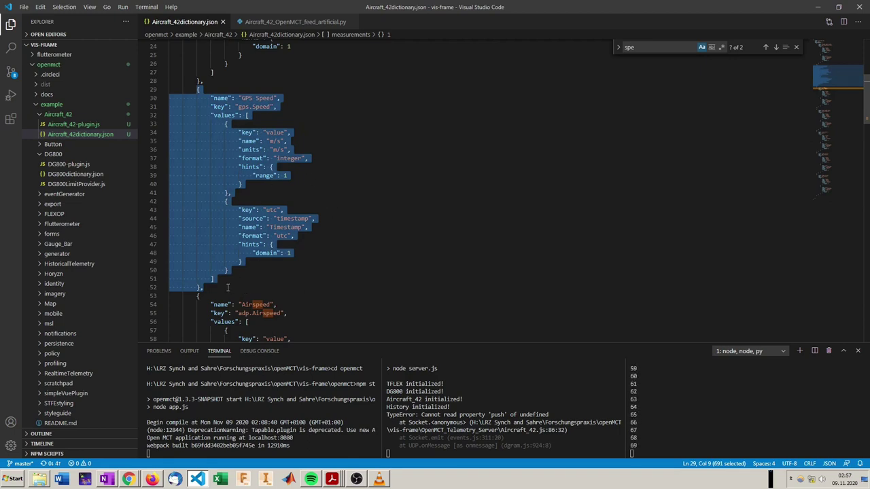
pyautogui.click(270, 107)
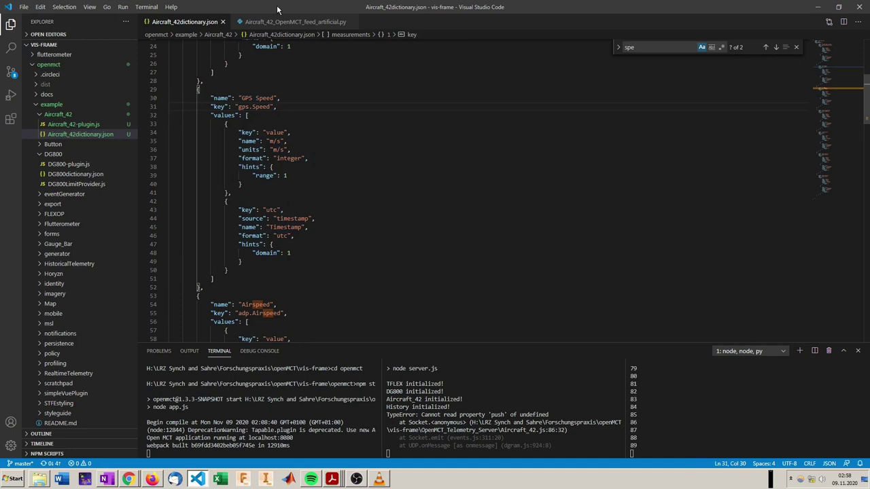
pyautogui.click(293, 22)
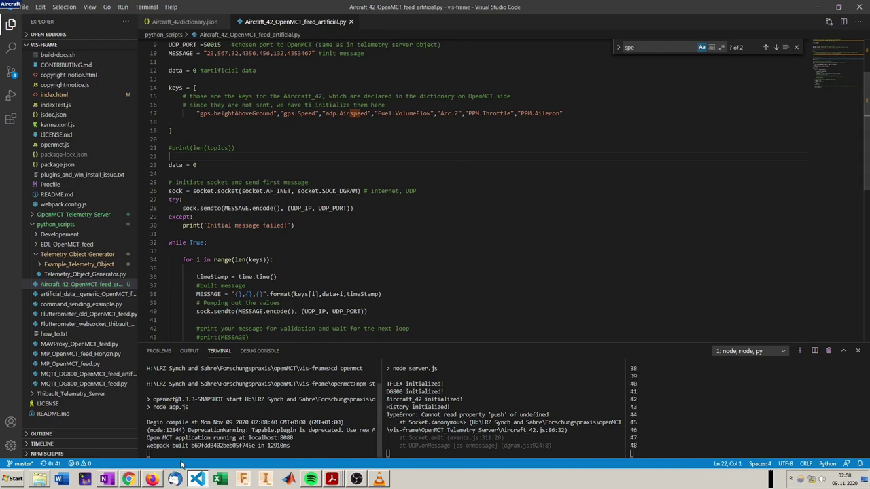
pyautogui.click(154, 480)
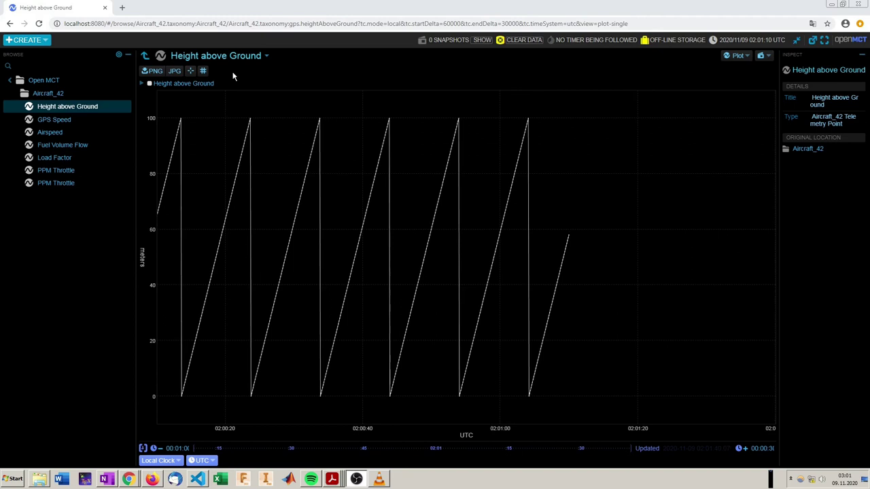
# Create a folder titled Aircraft_42 Objects located in My Items
pyautogui.click(37, 42)
pyautogui.write('Aircraft_42 Object')
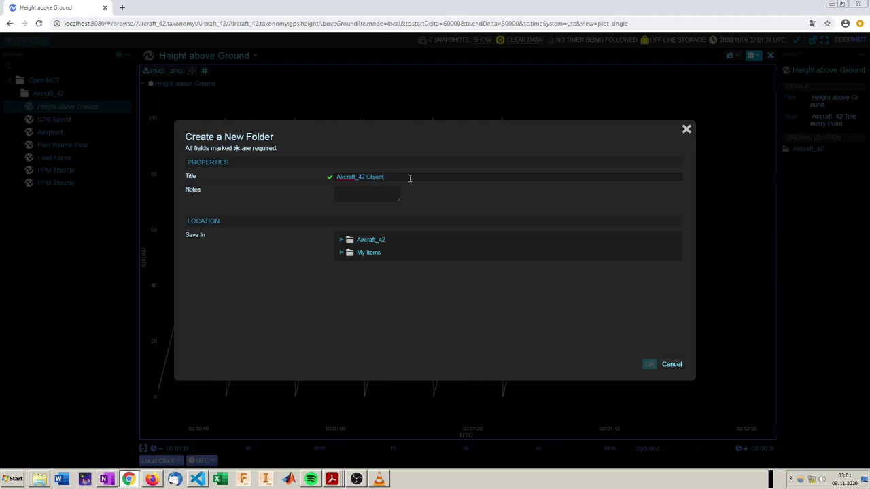
pyautogui.write('s')
pyautogui.click(371, 257)
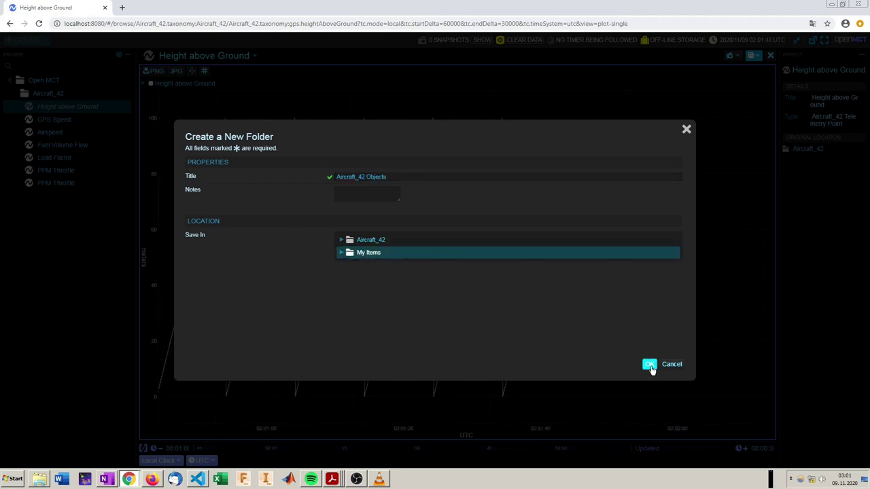
pyautogui.click(650, 365)
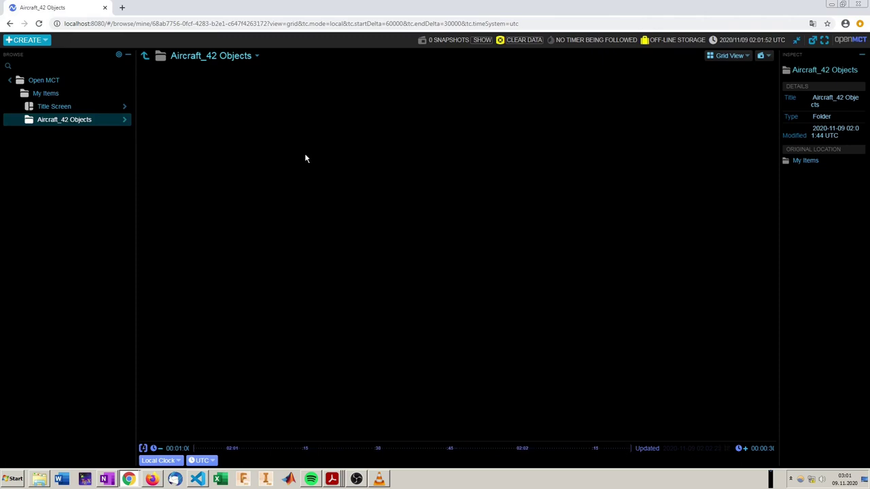
pyautogui.click(40, 43)
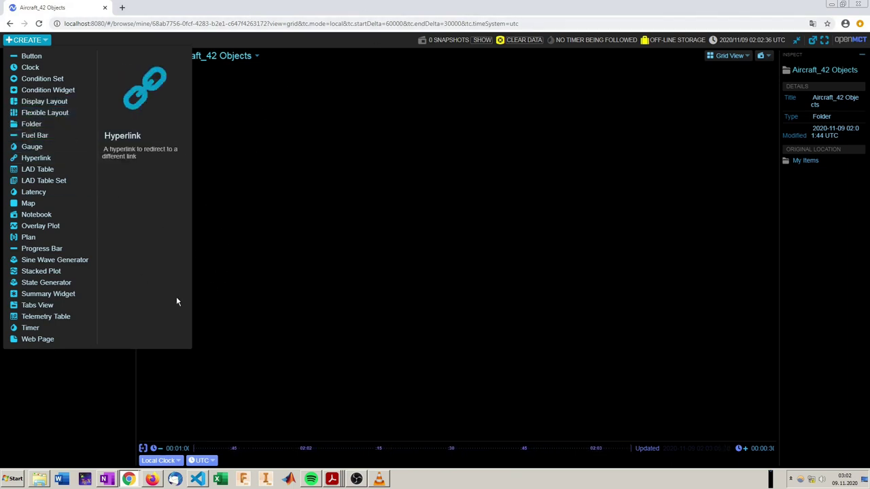
# Create a display layout titled Aircraft_42 Basic Display inside Aircraft_42 Objects
pyautogui.click(40, 103)
pyautogui.tripleClick(424, 174)
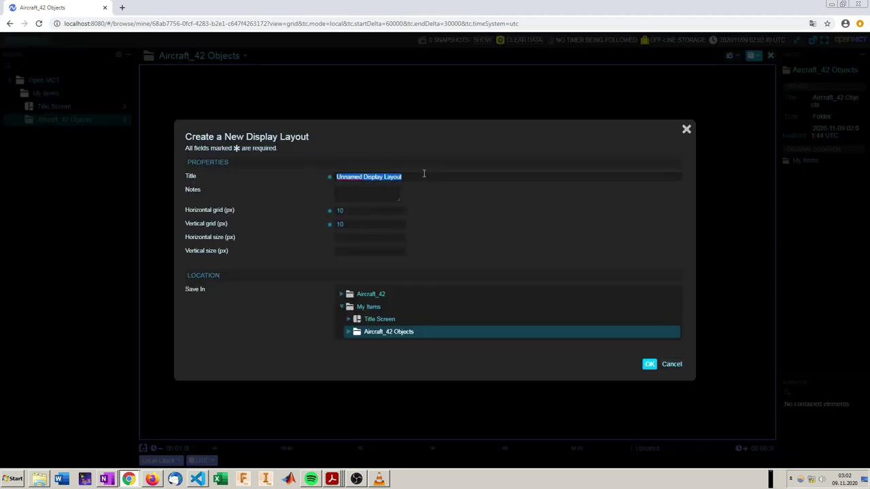
pyautogui.write('Aircraft_42 Basic Display')
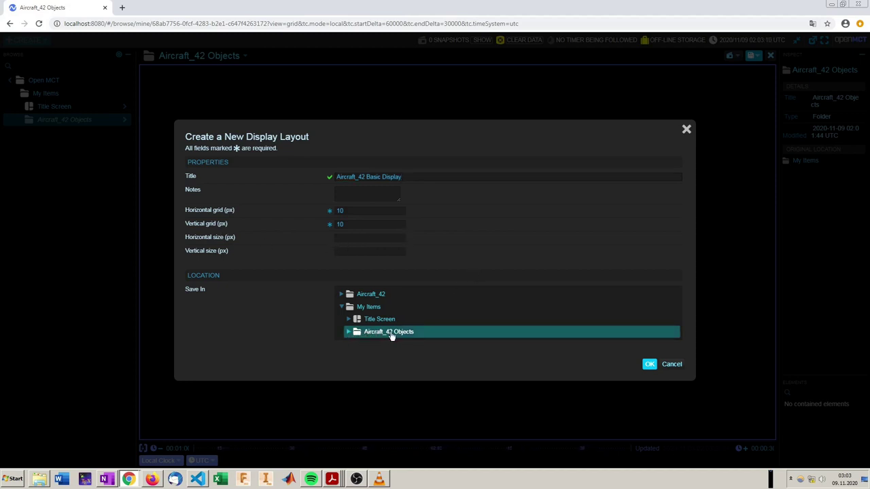
pyautogui.click(649, 365)
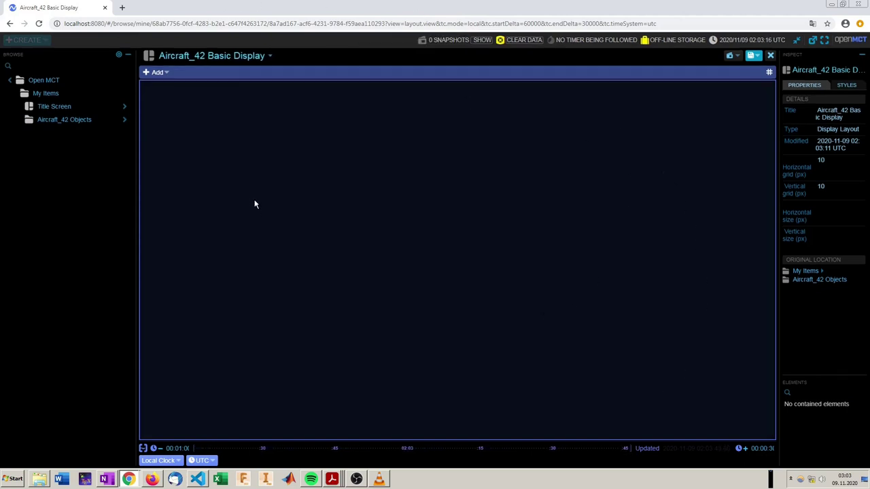
# Browse the Add menu elements, preview the Title Screen, and list the layout's save choices
pyautogui.click(165, 73)
pyautogui.click(163, 75)
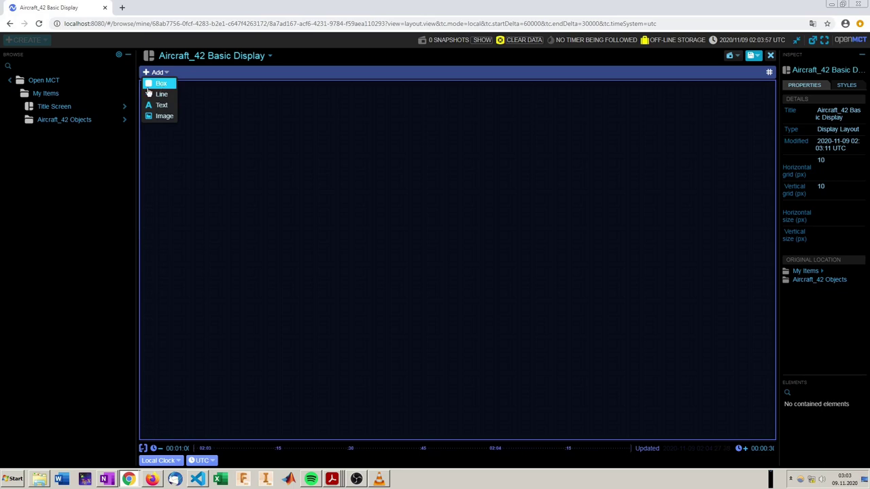
pyautogui.click(107, 110)
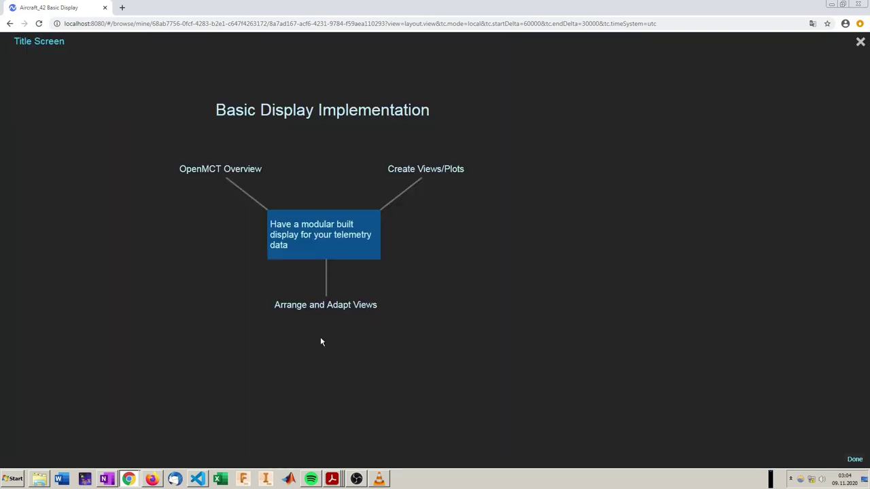
pyautogui.click(860, 44)
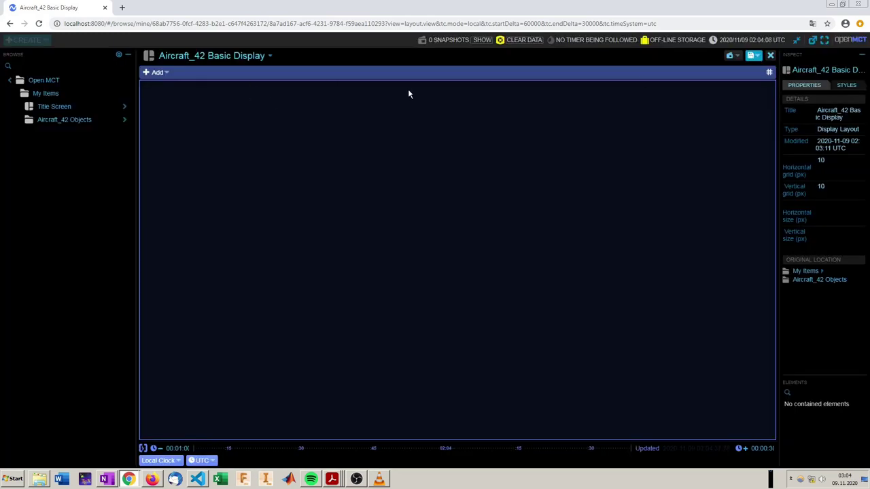
pyautogui.click(753, 57)
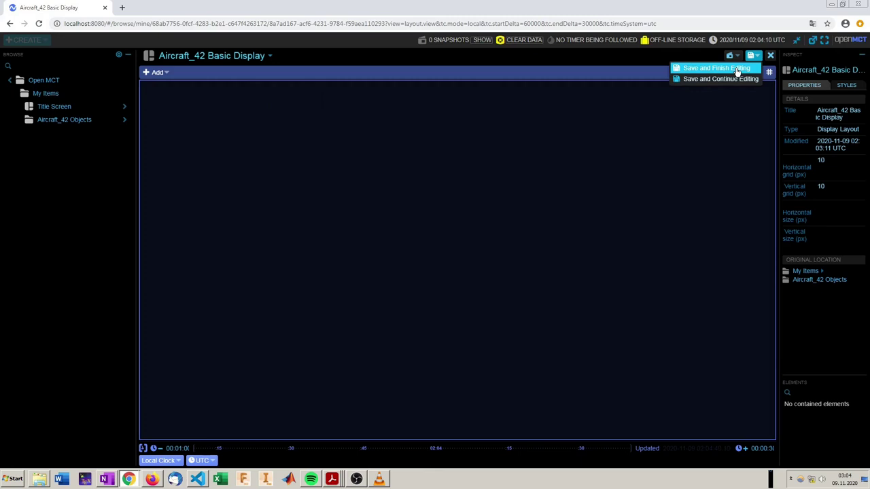
# Save the layout, then add an enlarged Height above Ground readout toward its upper left
pyautogui.click(737, 69)
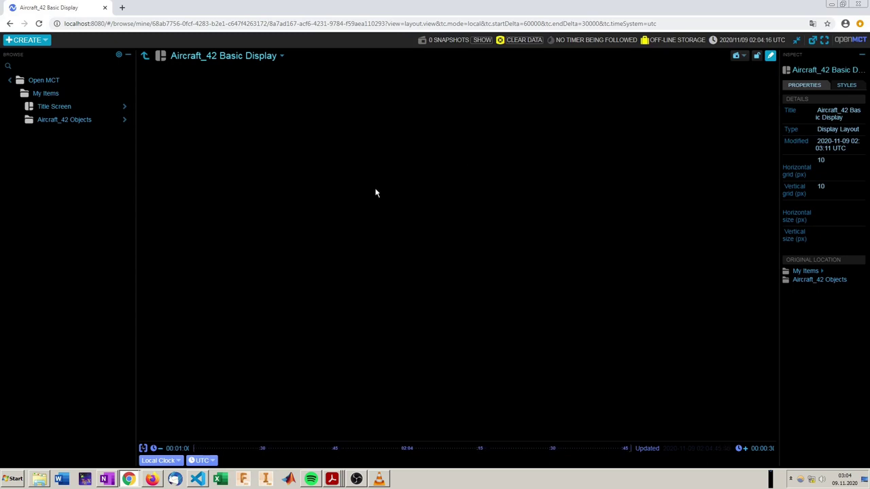
pyautogui.click(11, 80)
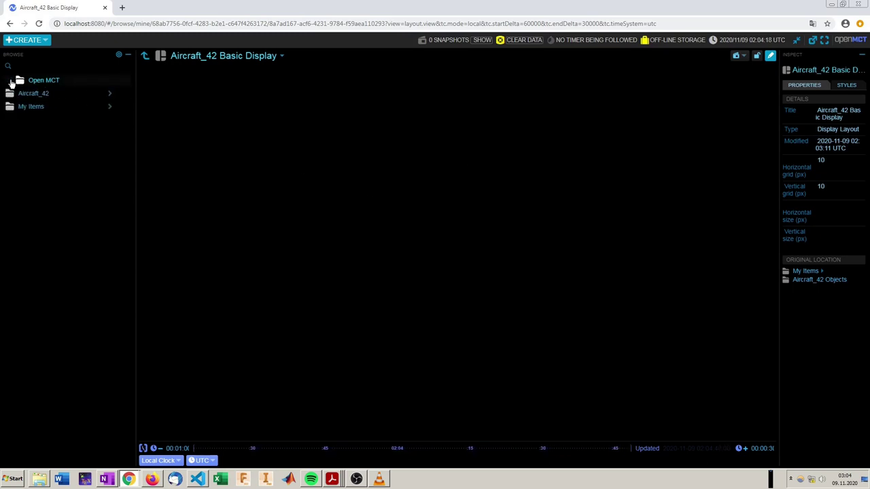
pyautogui.click(124, 93)
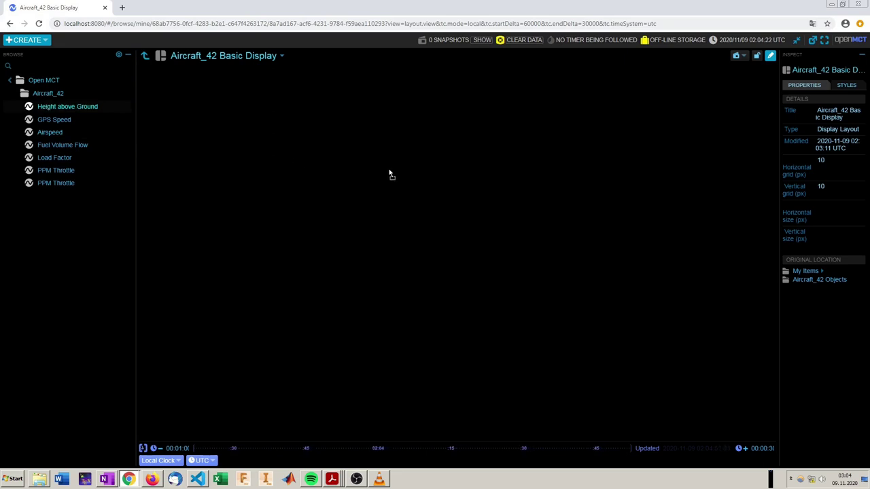
pyautogui.moveTo(77, 112); pyautogui.dragTo(388, 170)
pyautogui.moveTo(430, 189); pyautogui.dragTo(522, 216)
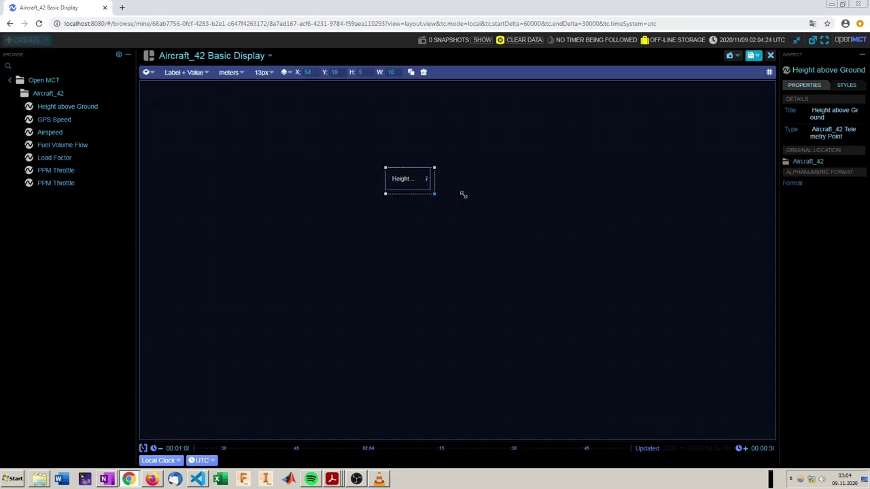
pyautogui.moveTo(471, 200); pyautogui.dragTo(322, 186)
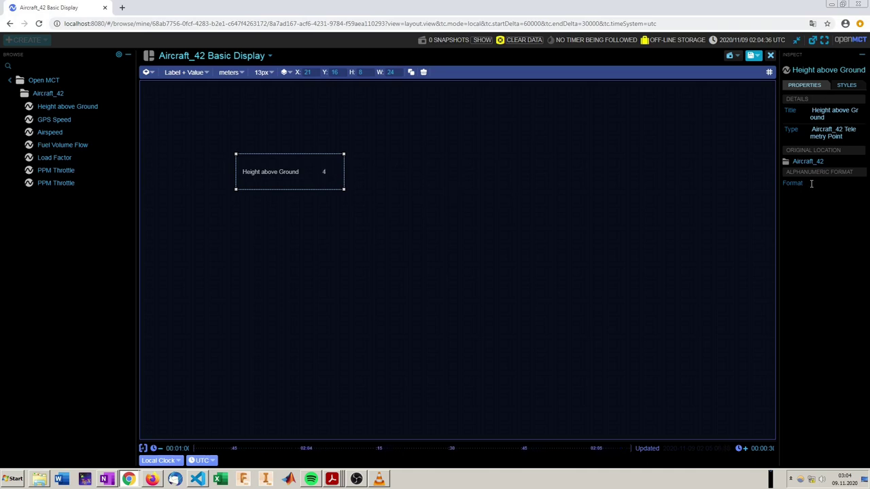
# Try red text and a white background on the readout, then revert both colours
pyautogui.click(847, 87)
pyautogui.click(844, 114)
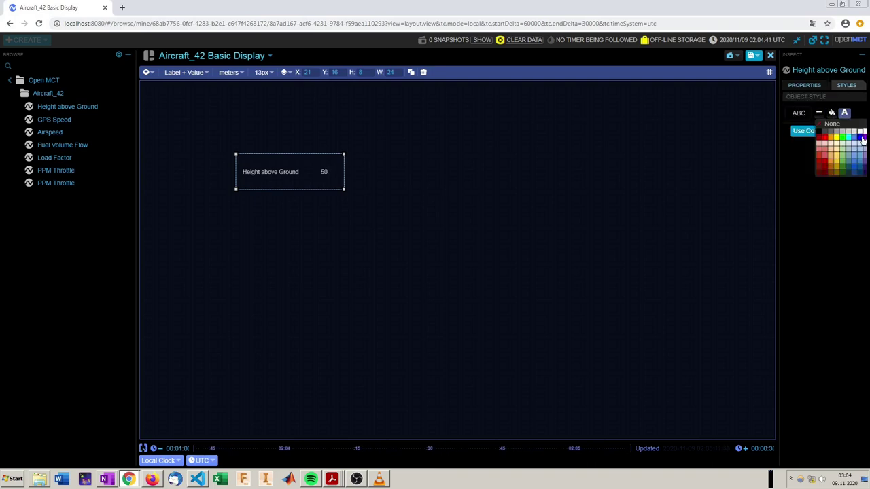
pyautogui.click(826, 138)
pyautogui.click(832, 114)
pyautogui.click(859, 121)
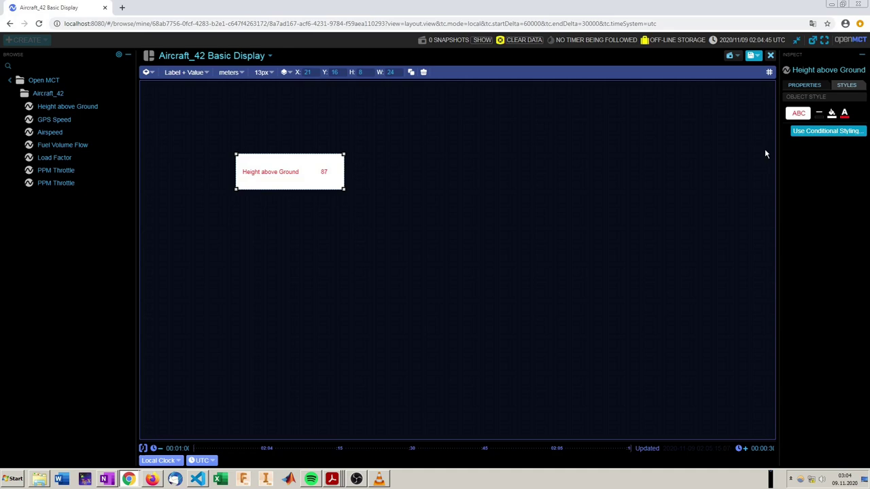
pyautogui.click(832, 114)
pyautogui.click(844, 113)
pyautogui.click(821, 122)
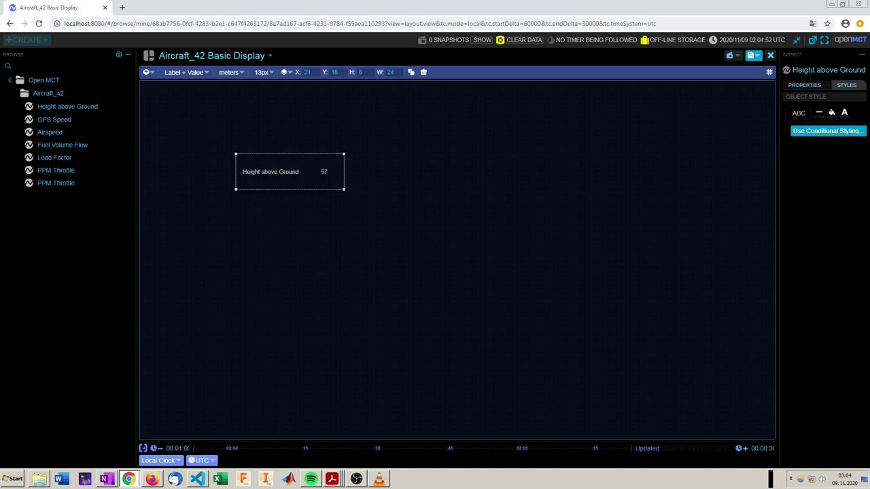
# Set the readout's font size to 15px and nudge it further up and left
pyautogui.click(263, 72)
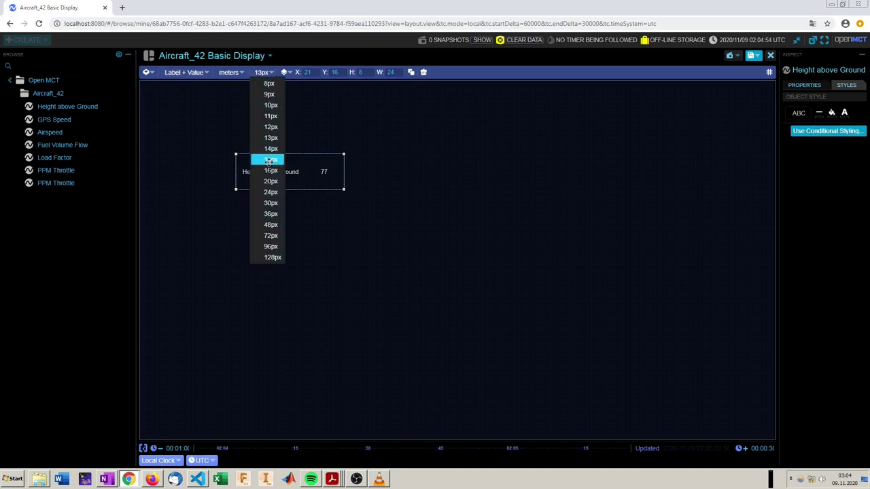
pyautogui.click(267, 163)
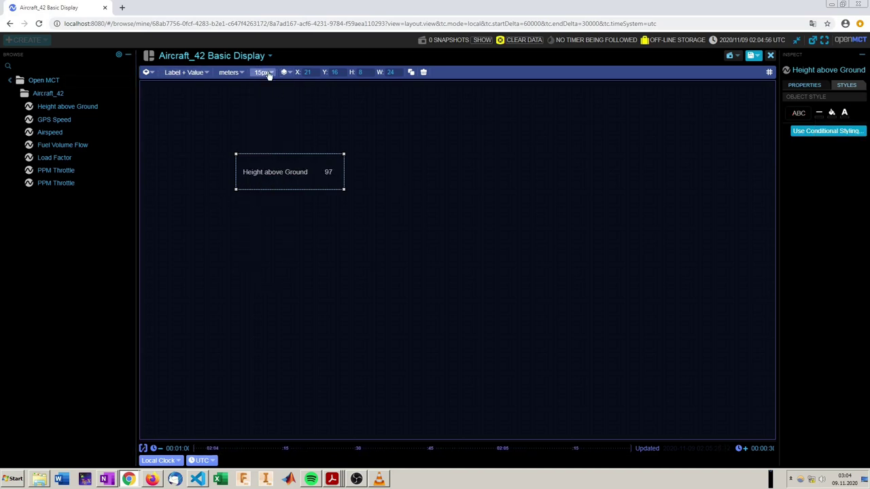
pyautogui.click(202, 72)
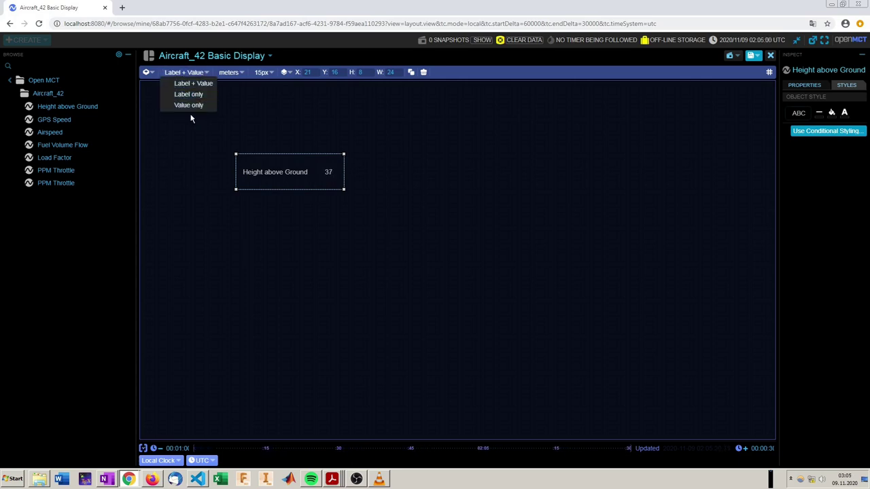
pyautogui.click(317, 170)
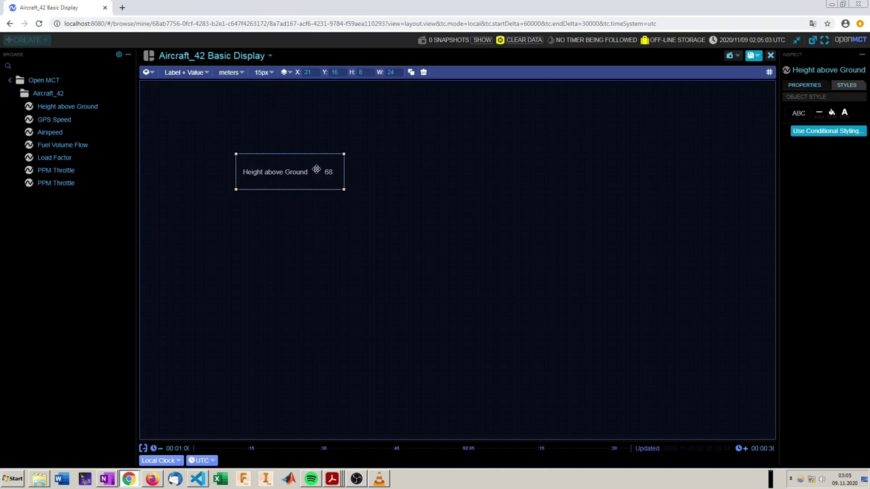
pyautogui.moveTo(332, 188); pyautogui.dragTo(305, 174)
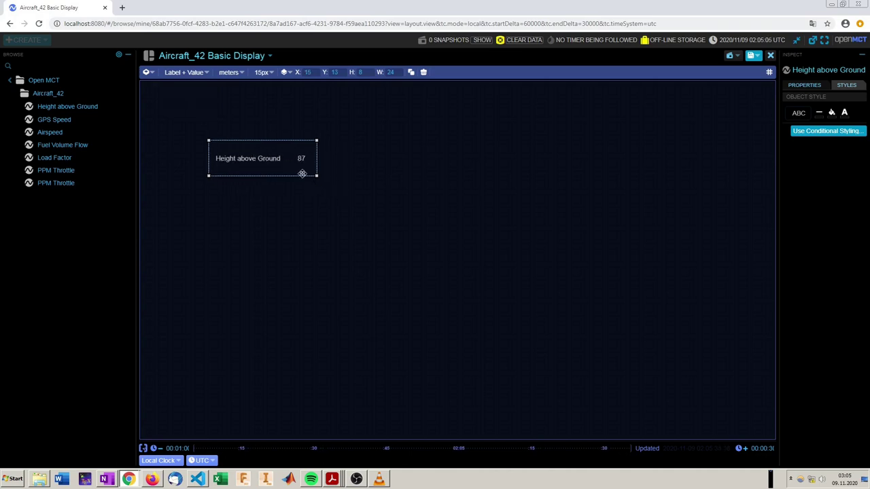
pyautogui.click(150, 73)
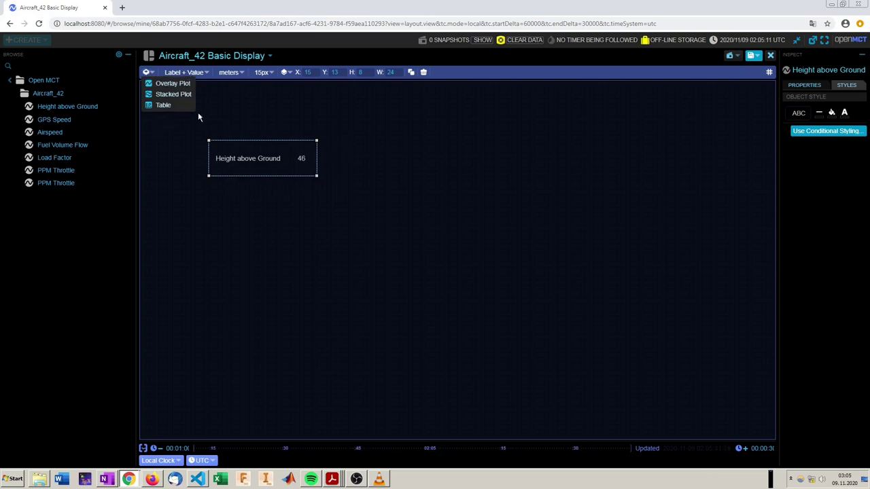
# Try the readout as an overlay plot, then as a taller table moved up-left
pyautogui.click(168, 84)
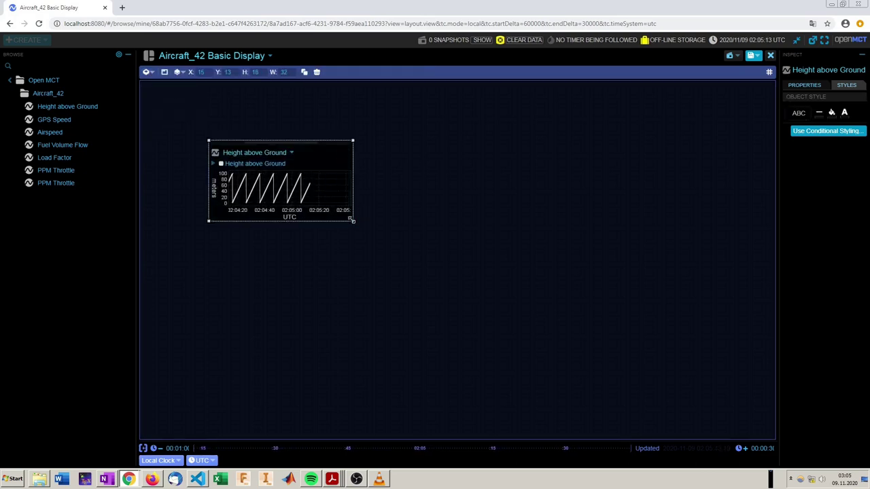
pyautogui.moveTo(353, 220); pyautogui.dragTo(392, 263)
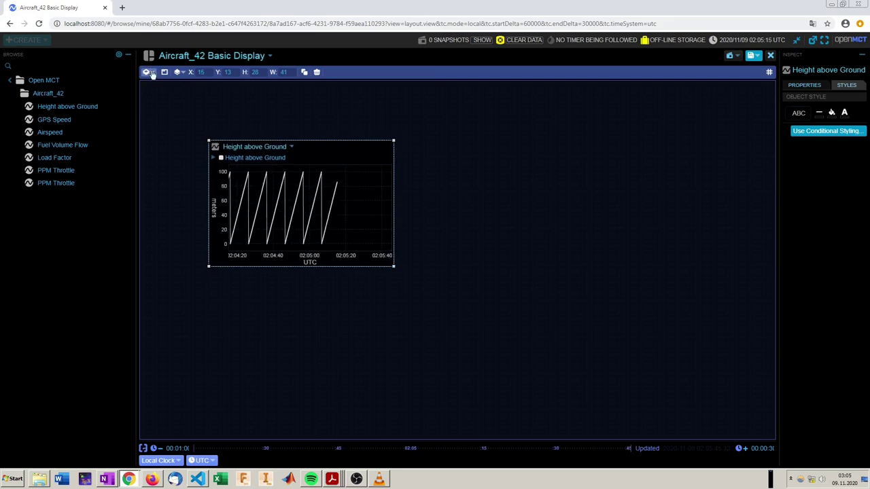
pyautogui.click(148, 72)
pyautogui.click(165, 96)
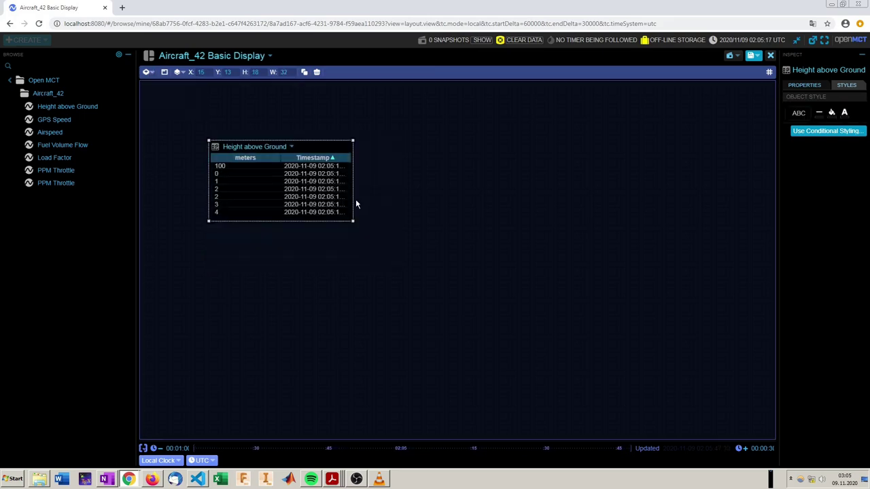
pyautogui.moveTo(353, 221)
pyautogui.mouseDown()
pyautogui.moveTo(379, 268)
pyautogui.moveTo(349, 317)
pyautogui.mouseUp()
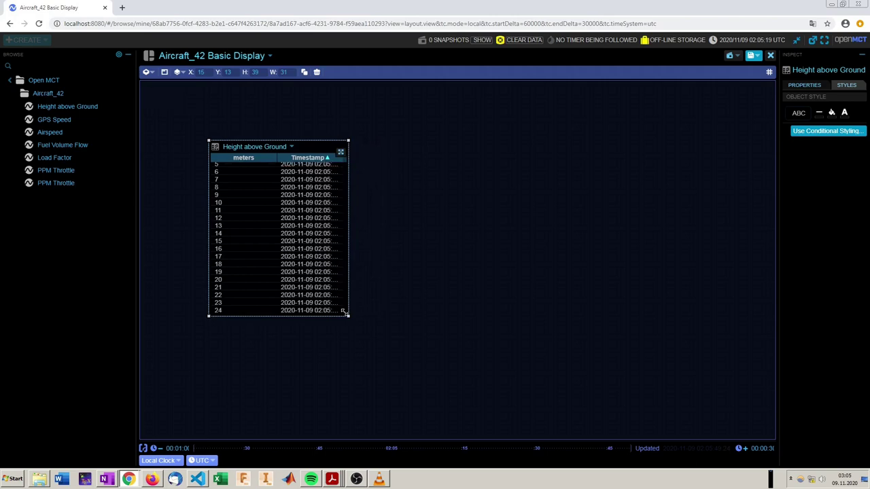
pyautogui.moveTo(276, 140); pyautogui.dragTo(263, 113)
# Return to the label-and-value readout and enlarge it so its label shows
pyautogui.click(147, 73)
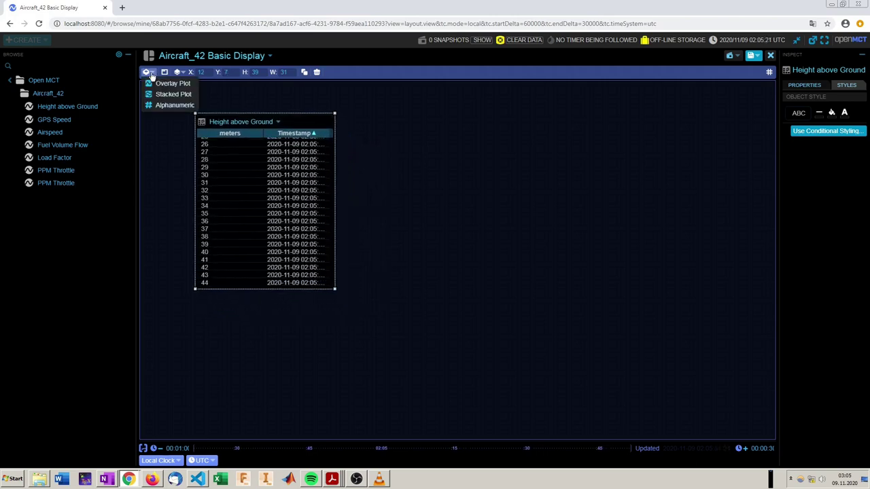
pyautogui.click(172, 106)
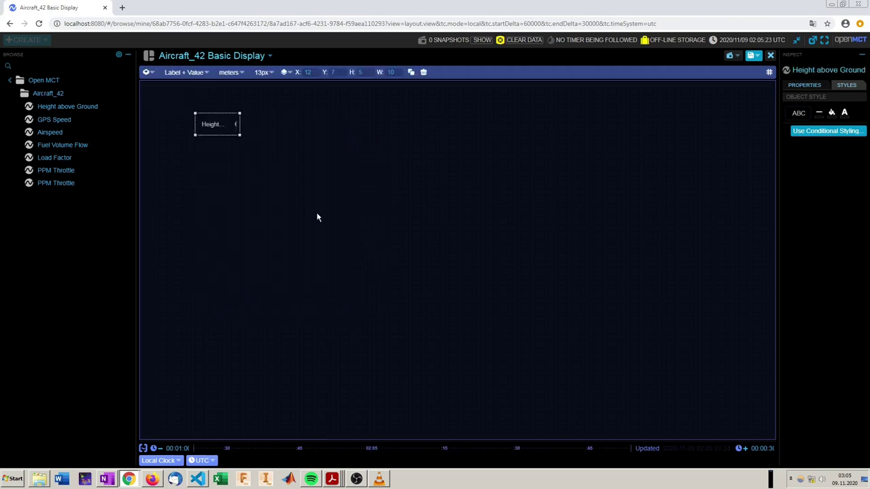
pyautogui.moveTo(241, 134); pyautogui.dragTo(326, 162)
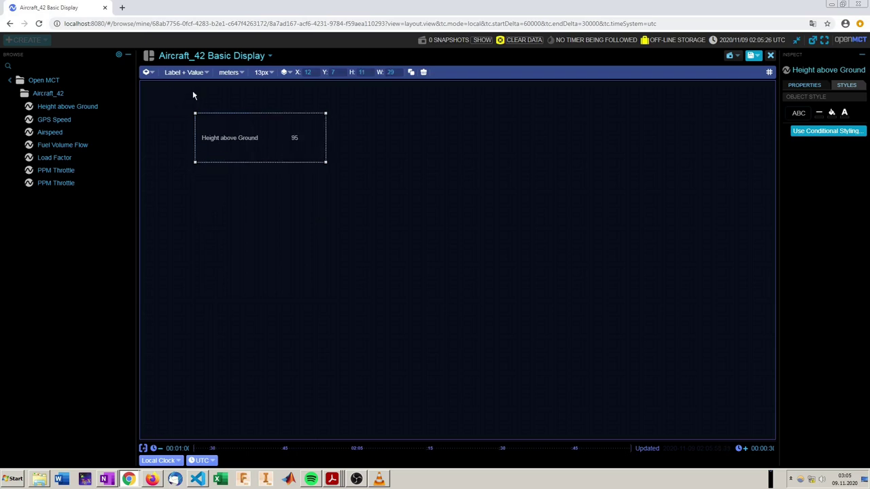
pyautogui.click(148, 72)
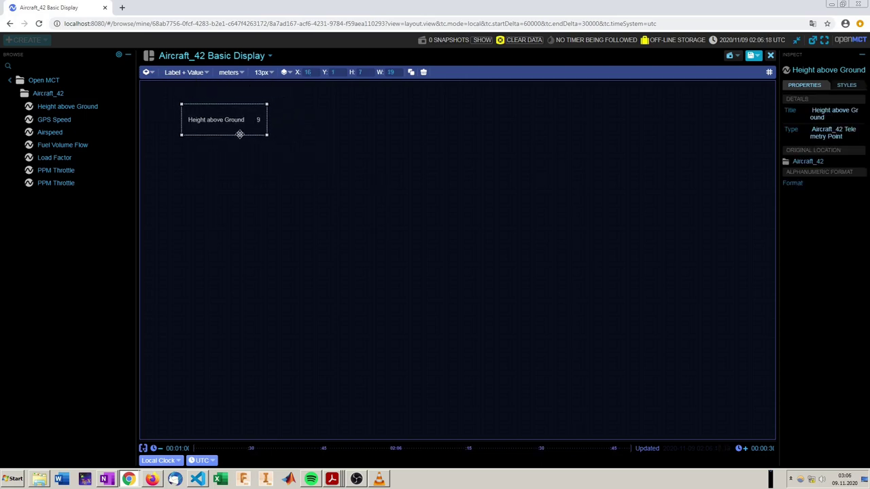
# Move the Height above Ground readout down-right and save the layout
pyautogui.moveTo(239, 134); pyautogui.dragTo(349, 161)
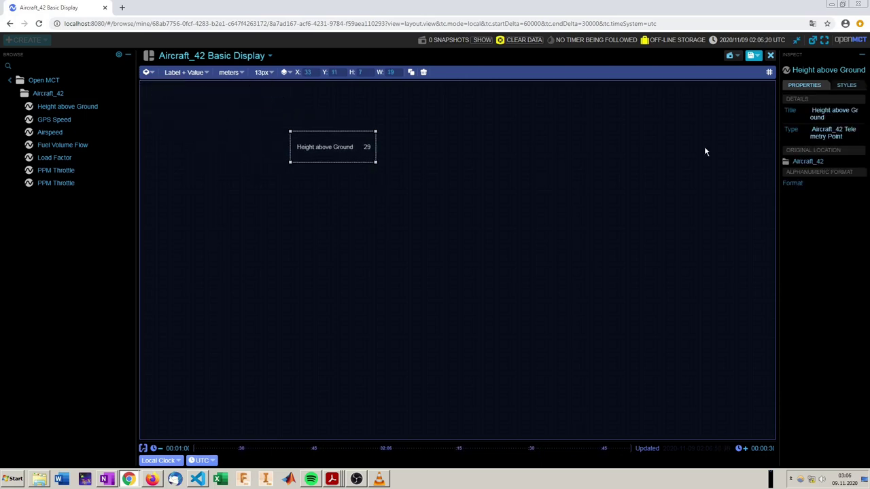
pyautogui.click(753, 55)
pyautogui.click(714, 68)
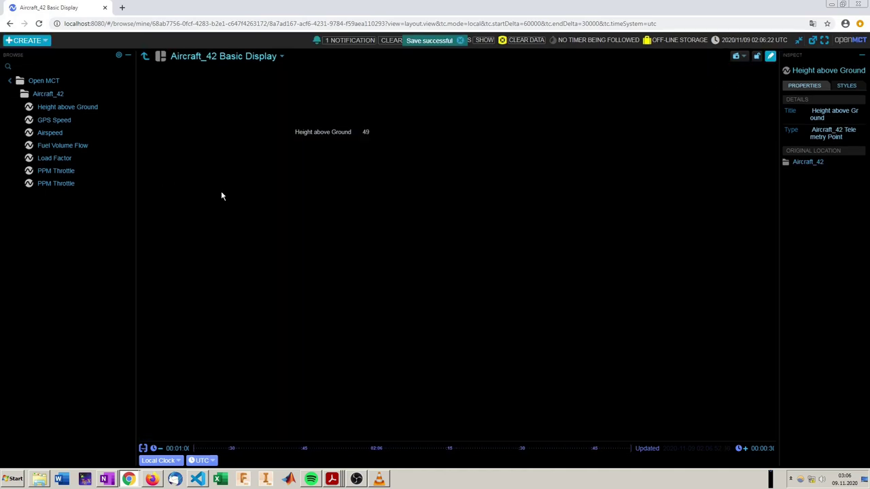
# Create a new clock titled UTC Time
pyautogui.click(37, 42)
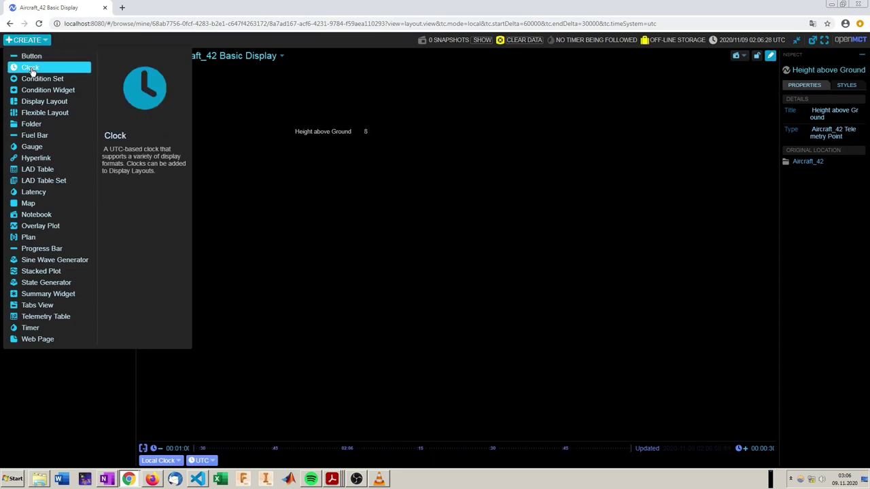
pyautogui.click(31, 69)
pyautogui.write('UTC Time')
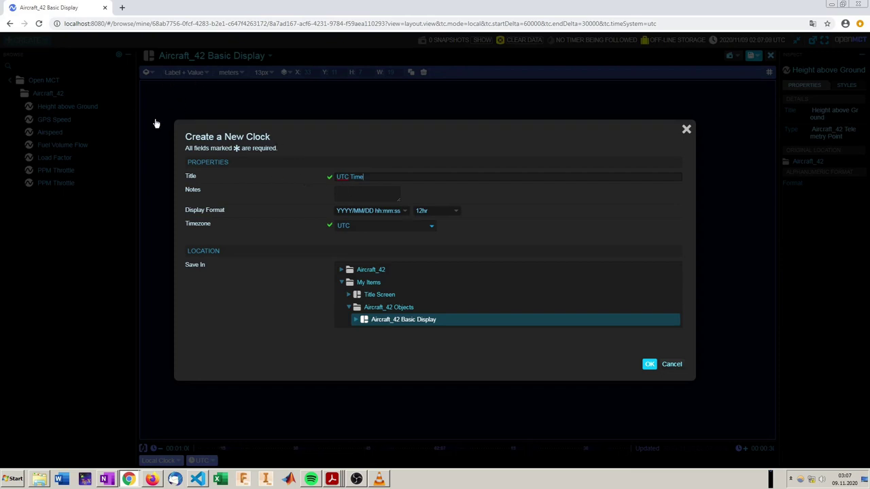
pyautogui.press('Return')
# Start a new Timer titled 'Timer' with hh:mm:ss display format in the Basic Display
pyautogui.click(30, 42)
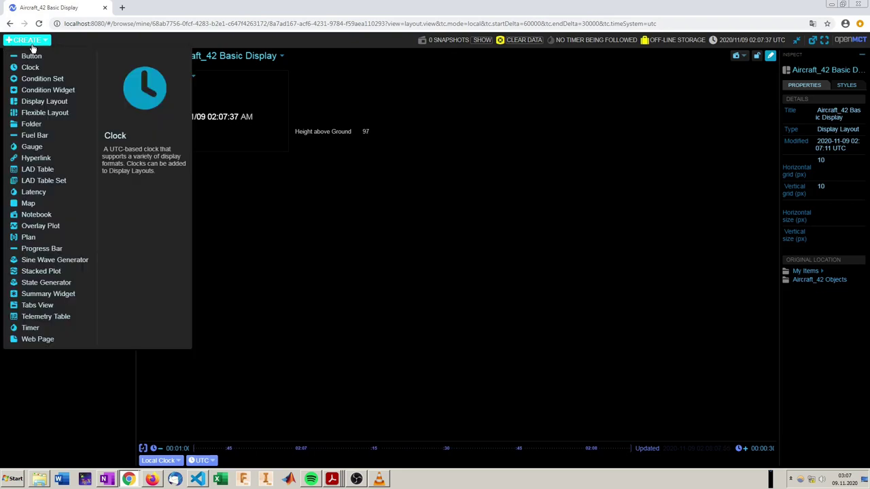
pyautogui.click(42, 329)
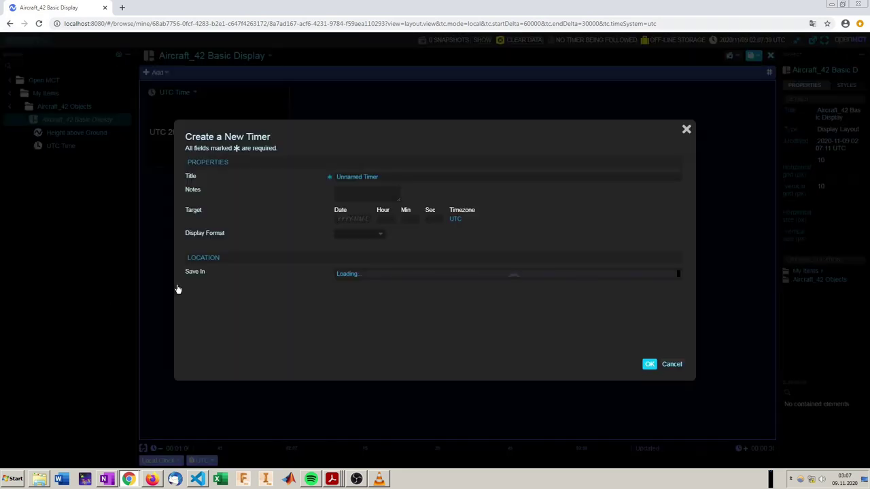
pyautogui.write('Timer')
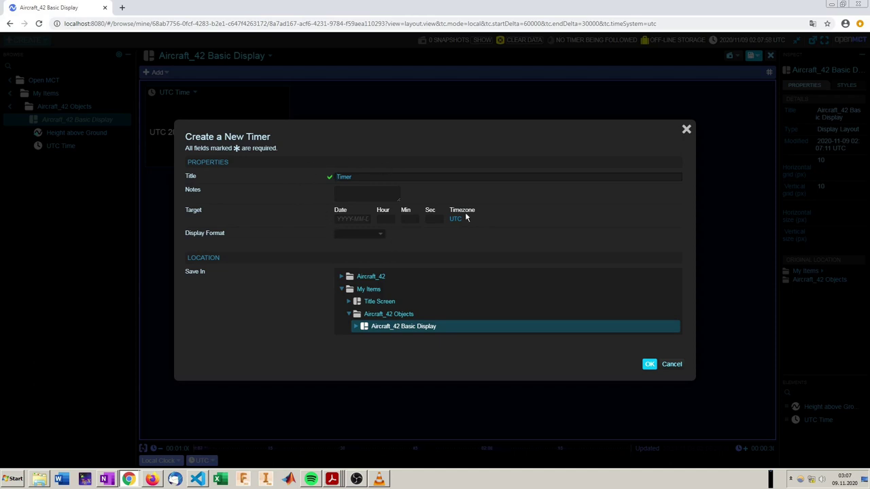
pyautogui.click(381, 236)
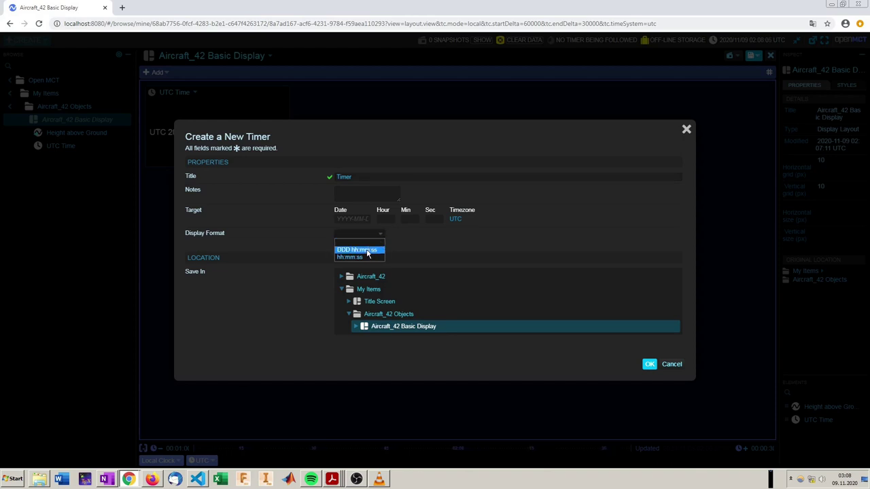
pyautogui.click(368, 257)
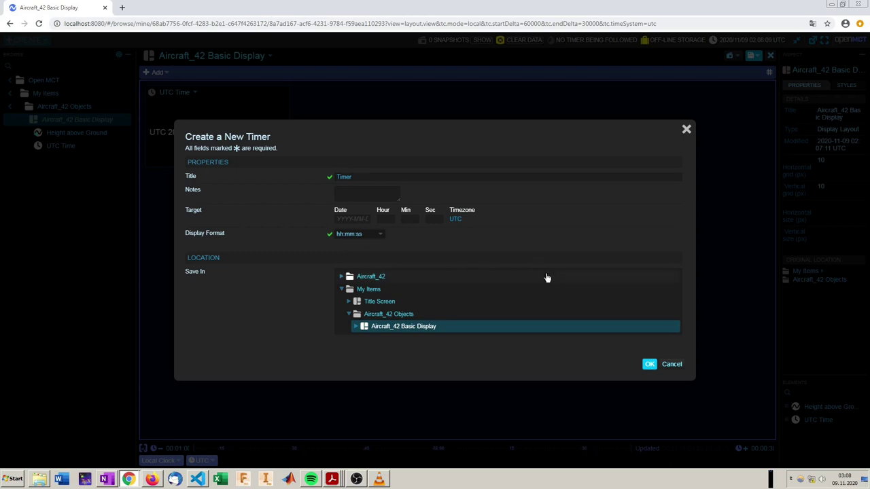
pyautogui.click(650, 366)
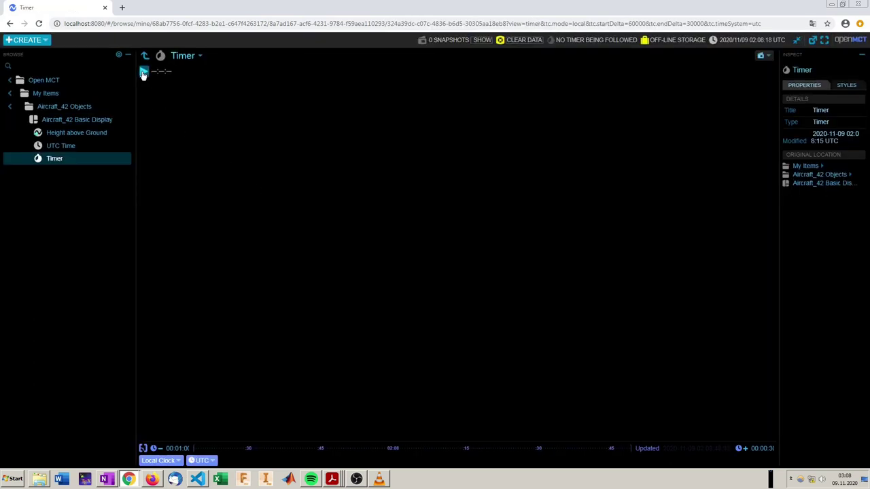
pyautogui.click(146, 72)
pyautogui.click(156, 71)
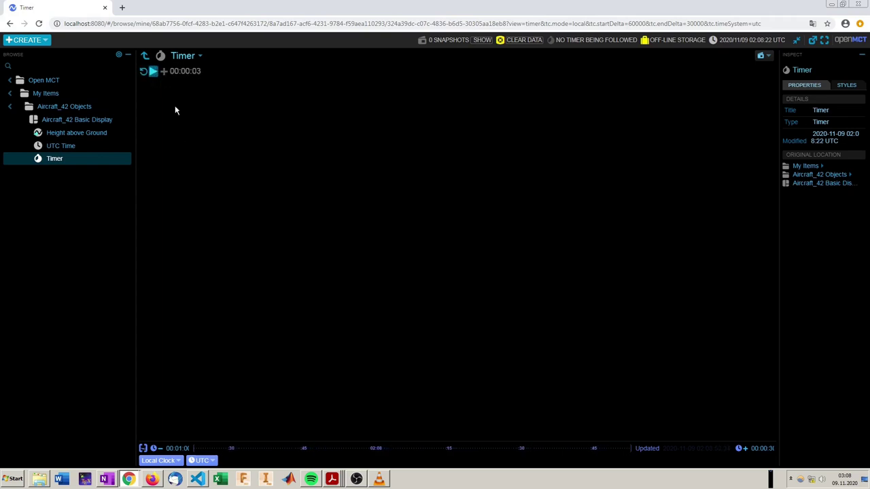
pyautogui.click(142, 71)
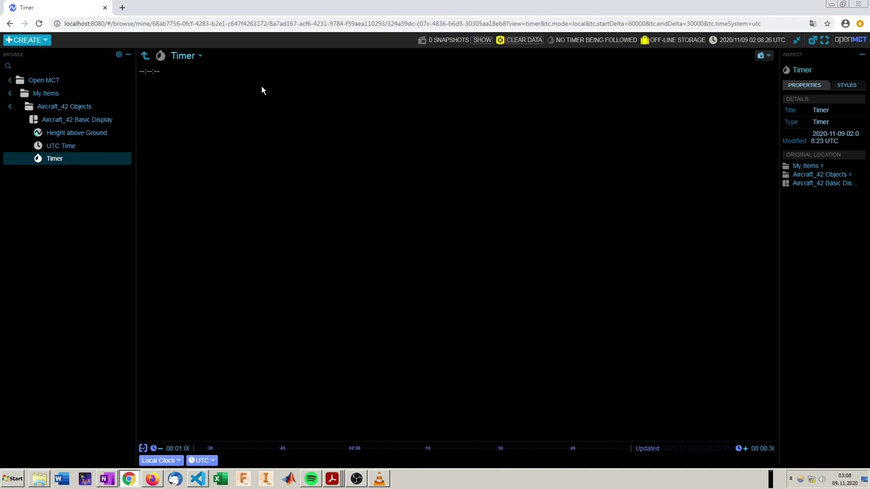
# Create a Notebook titled 'Notebook' in Aircraft_42 Objects
pyautogui.click(27, 40)
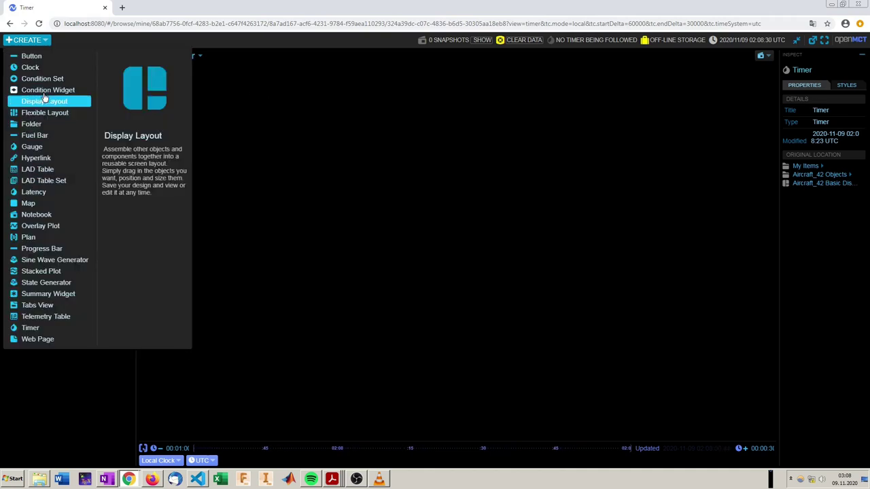
pyautogui.click(41, 215)
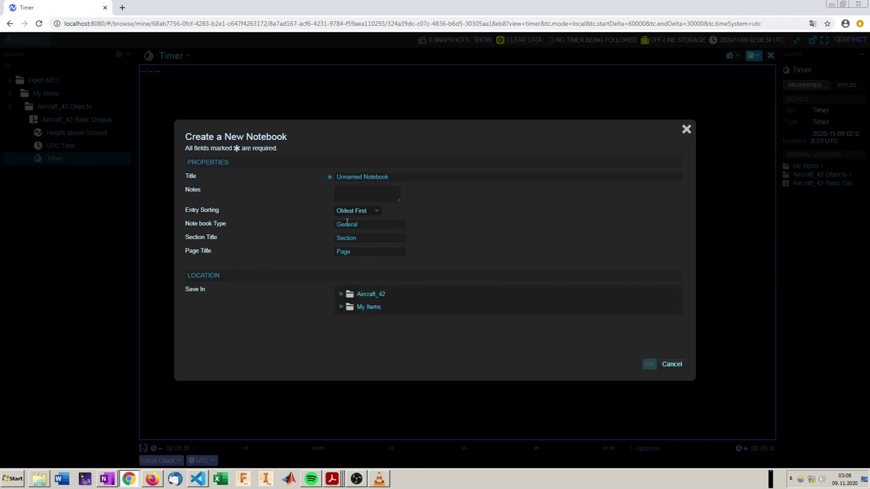
pyautogui.moveTo(364, 177); pyautogui.dragTo(284, 182)
pyautogui.press('BackSpace')
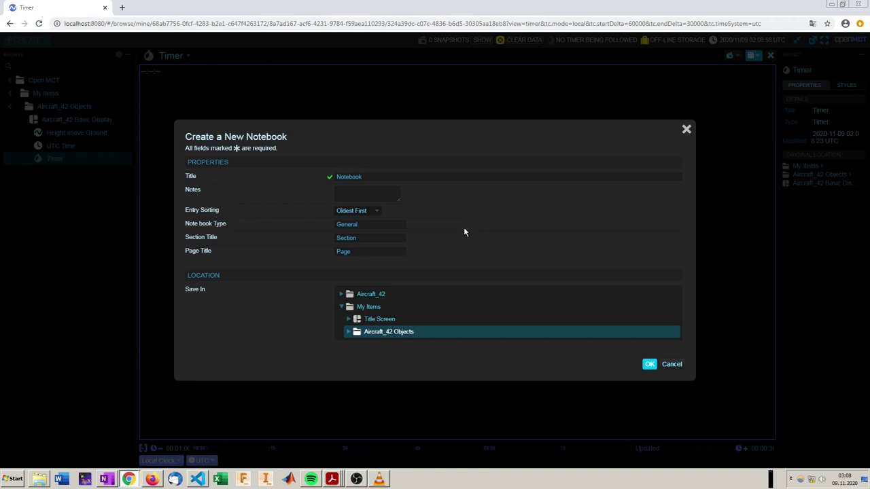
pyautogui.click(649, 366)
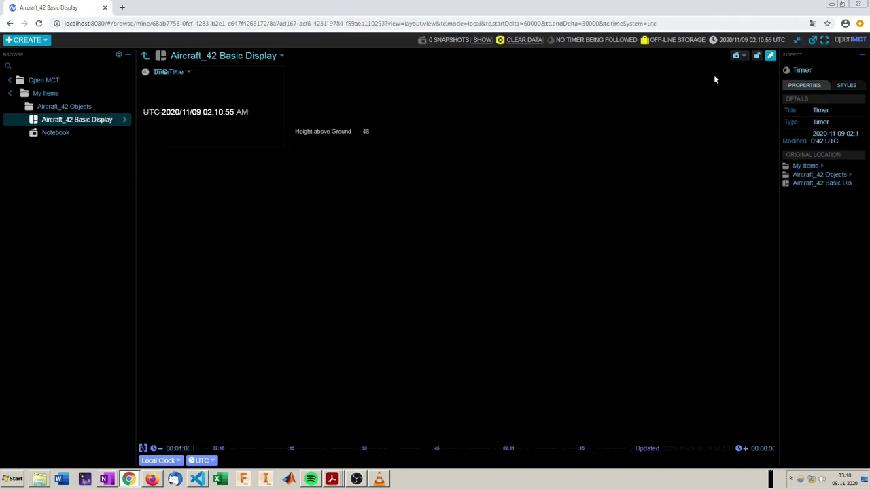
# Shrink the UTC Time clock to one line and put a frameless Timer beside it
pyautogui.click(769, 56)
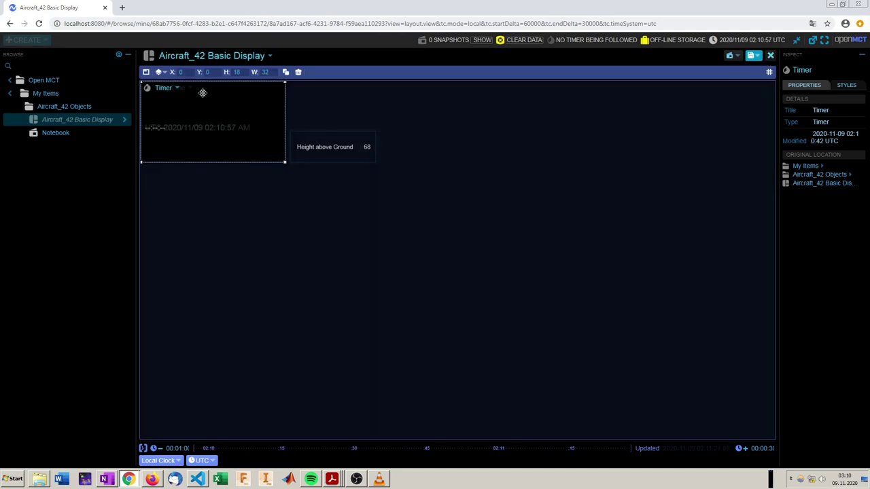
pyautogui.moveTo(201, 89); pyautogui.dragTo(487, 110)
pyautogui.click(250, 110)
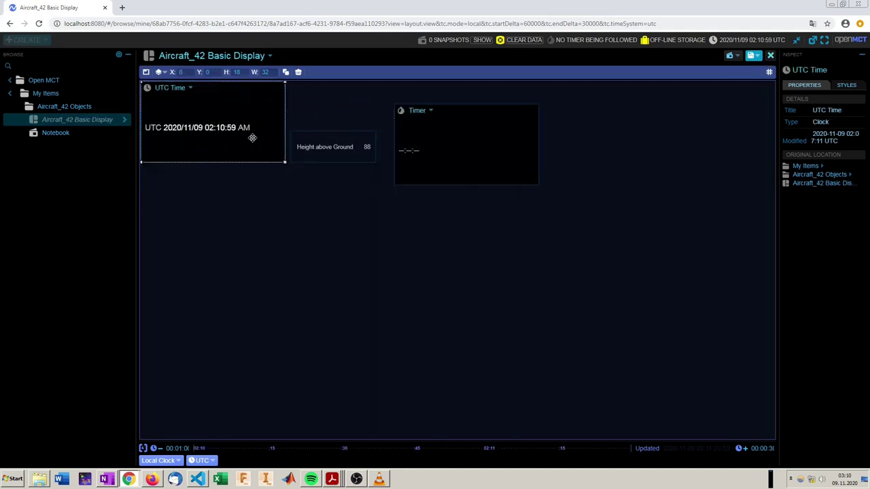
pyautogui.moveTo(284, 163)
pyautogui.mouseDown()
pyautogui.moveTo(236, 104)
pyautogui.moveTo(227, 108)
pyautogui.moveTo(242, 108)
pyautogui.mouseUp()
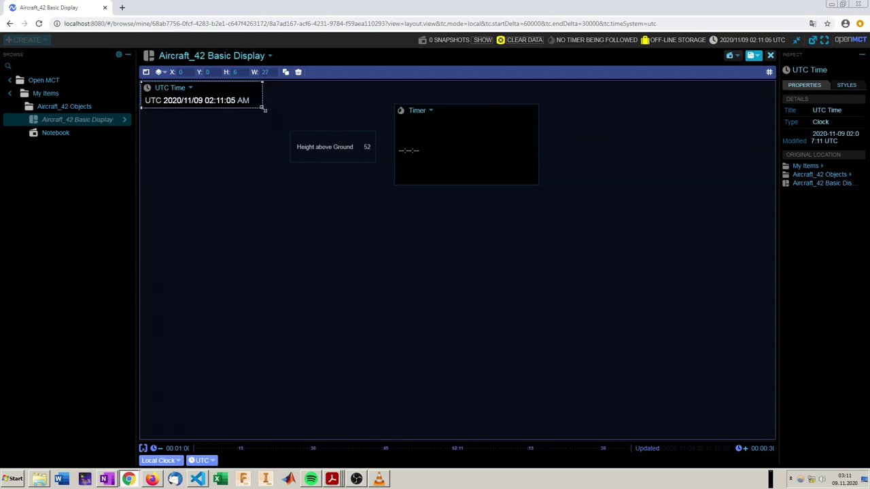
pyautogui.moveTo(242, 108); pyautogui.dragTo(251, 108)
pyautogui.click(394, 107)
pyautogui.moveTo(393, 107)
pyautogui.mouseDown()
pyautogui.moveTo(446, 154)
pyautogui.moveTo(475, 159)
pyautogui.moveTo(266, 110)
pyautogui.moveTo(283, 105)
pyautogui.mouseUp()
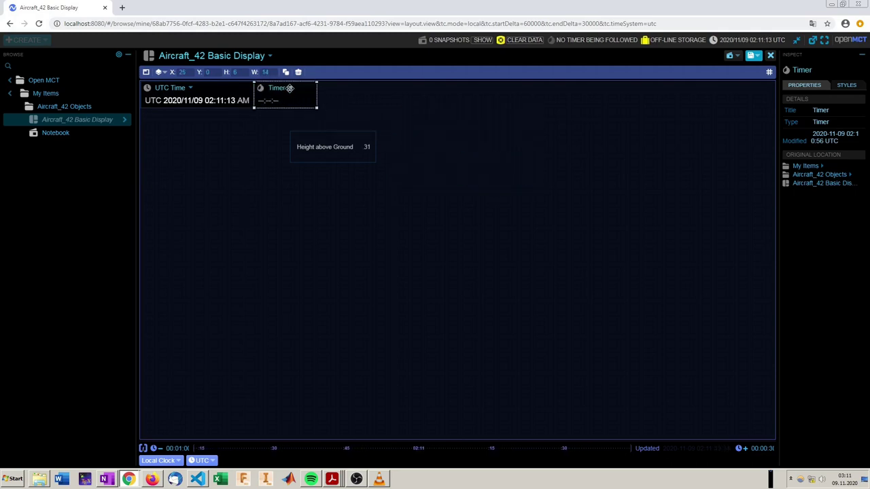
pyautogui.click(146, 73)
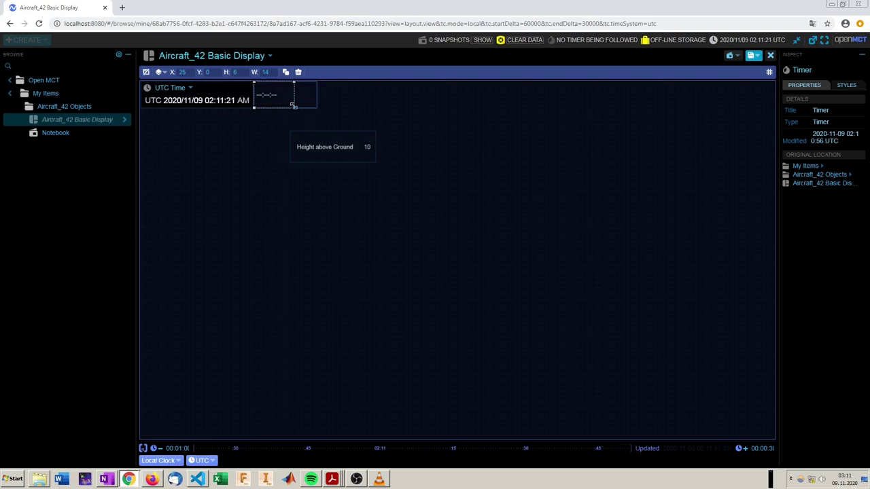
# Place a frameless Notebook under the clock, shift Height above Ground right, and save the layout
pyautogui.click(421, 189)
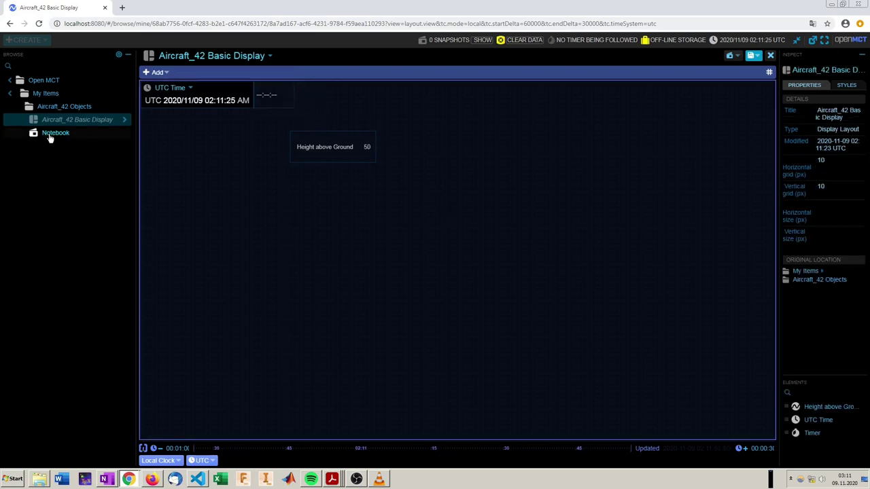
pyautogui.moveTo(54, 139)
pyautogui.mouseDown()
pyautogui.moveTo(390, 202)
pyautogui.moveTo(494, 157)
pyautogui.moveTo(182, 117)
pyautogui.mouseUp()
pyautogui.click(324, 129)
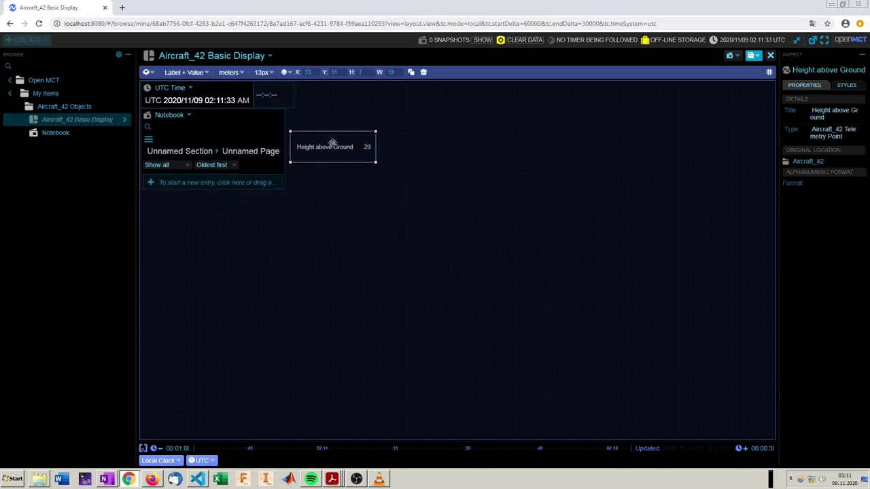
pyautogui.moveTo(330, 142); pyautogui.dragTo(421, 178)
pyautogui.click(272, 151)
pyautogui.moveTo(285, 189); pyautogui.dragTo(295, 221)
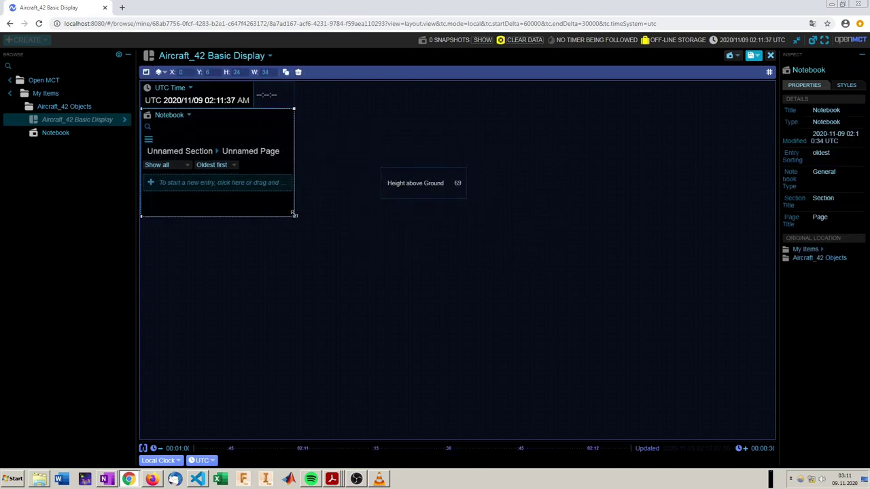
pyautogui.click(145, 71)
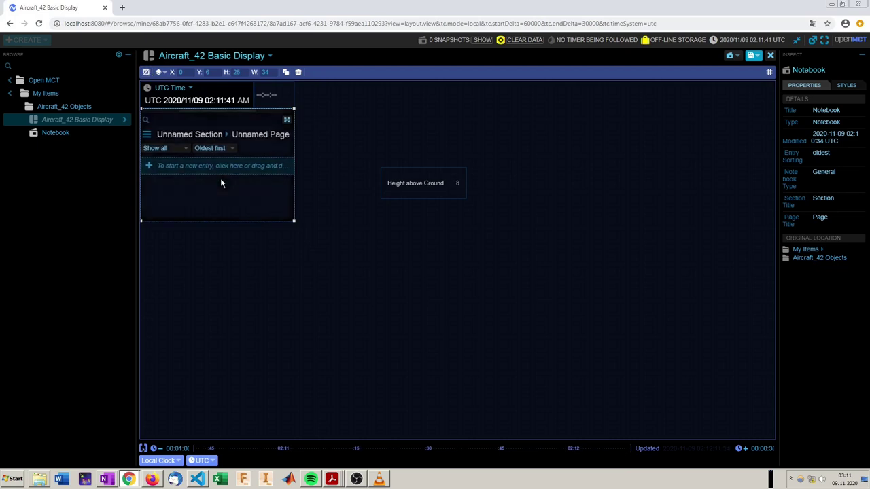
pyautogui.moveTo(294, 220); pyautogui.dragTo(292, 202)
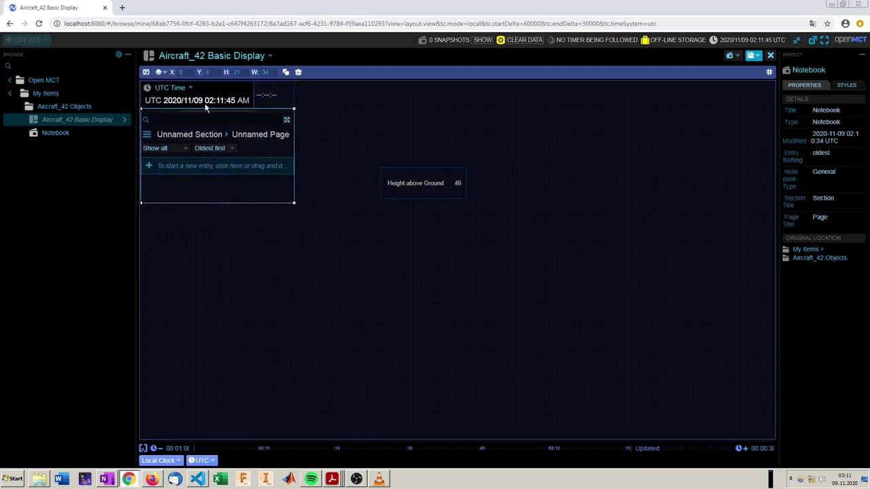
pyautogui.click(753, 55)
pyautogui.click(744, 68)
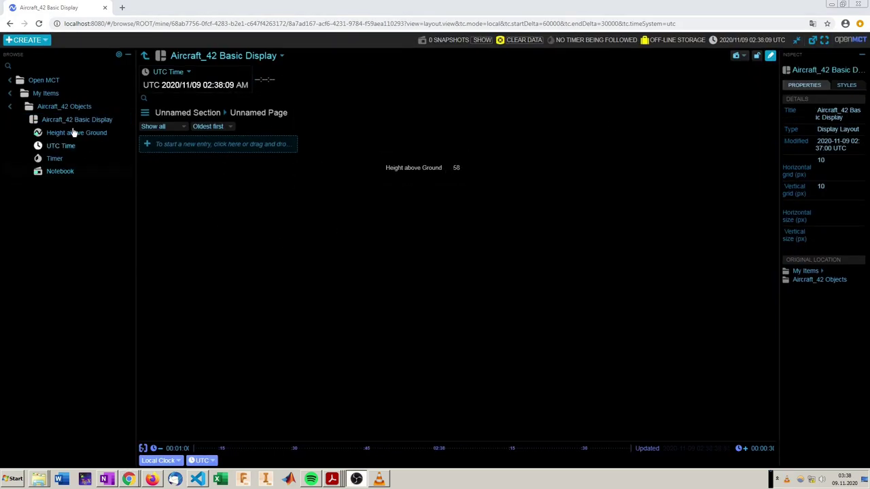
# Start a new Fuel Bar titled 'Fuel' with min value 0 and max value 100
pyautogui.click(45, 43)
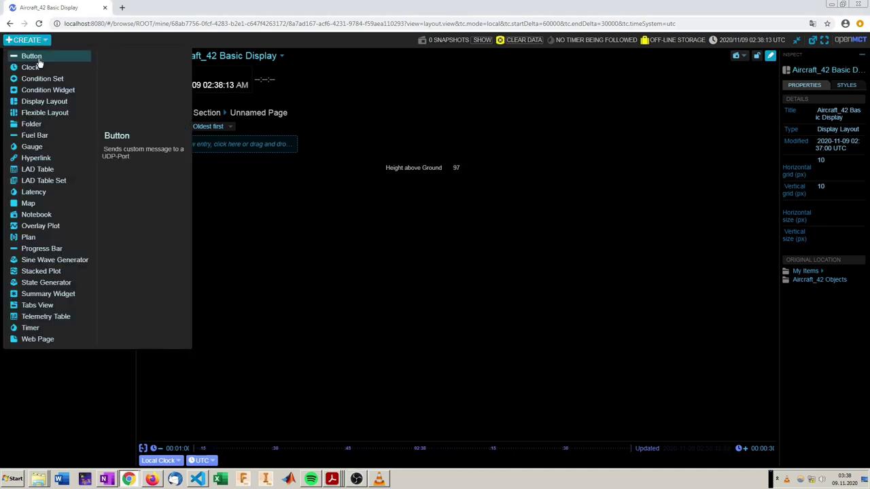
pyautogui.click(44, 138)
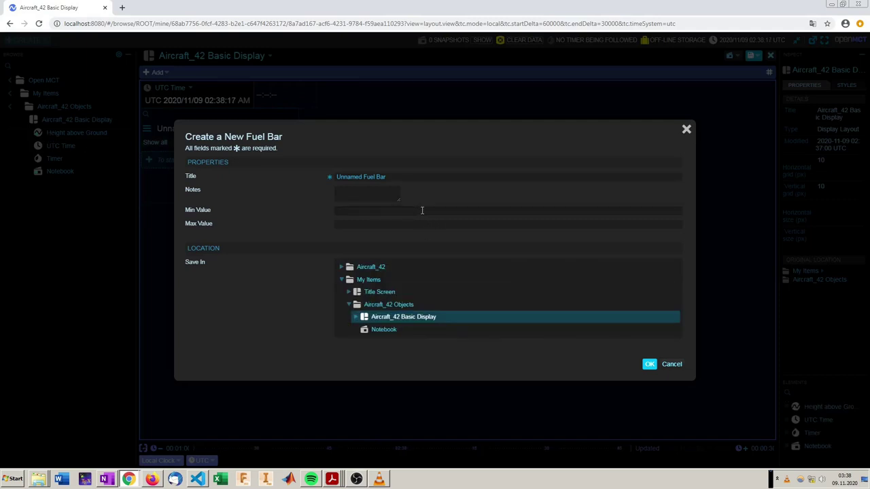
pyautogui.write('0')
pyautogui.write('1')
pyautogui.write('0')
pyautogui.write('0')
pyautogui.doubleClick(363, 176)
pyautogui.press('BackSpace')
pyautogui.write('Fuel')
pyautogui.click(354, 221)
pyautogui.write('100')
pyautogui.doubleClick(360, 223)
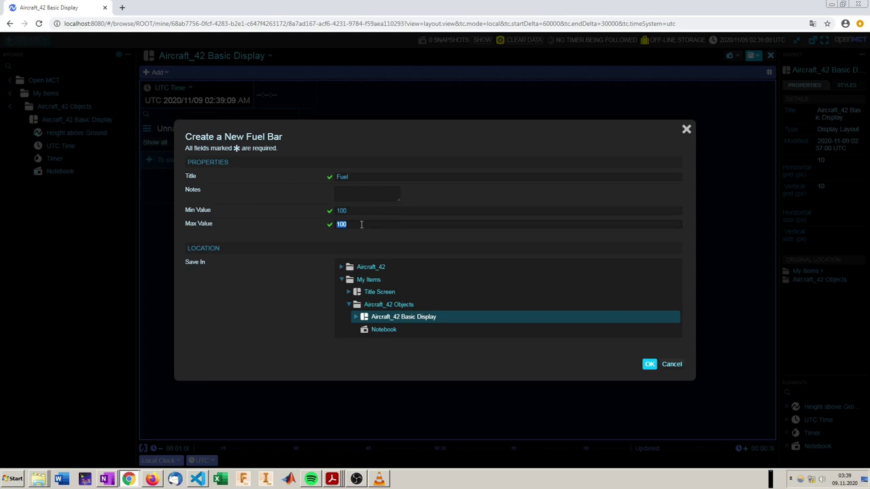
pyautogui.write('0')
pyautogui.doubleClick(372, 212)
pyautogui.write('0')
pyautogui.doubleClick(370, 225)
pyautogui.write('1')
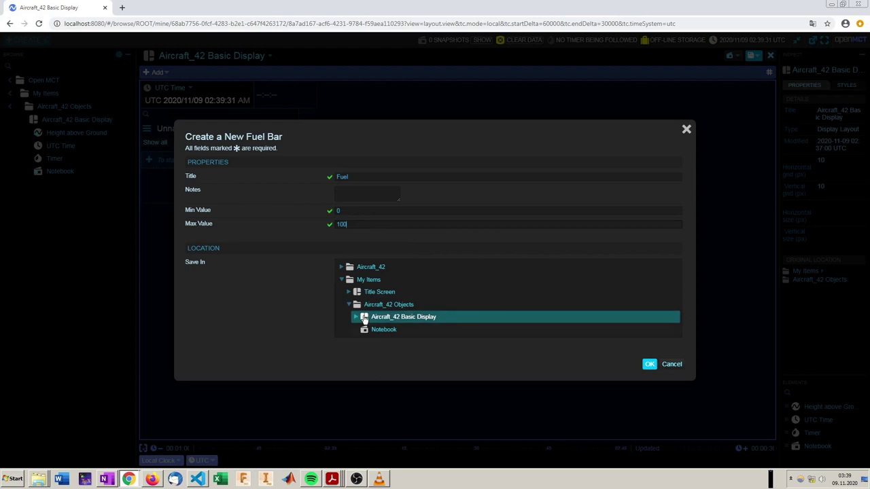
# Create the Fuel bar, feed it Fuel Volume Flow telemetry, and save the layout
pyautogui.click(649, 363)
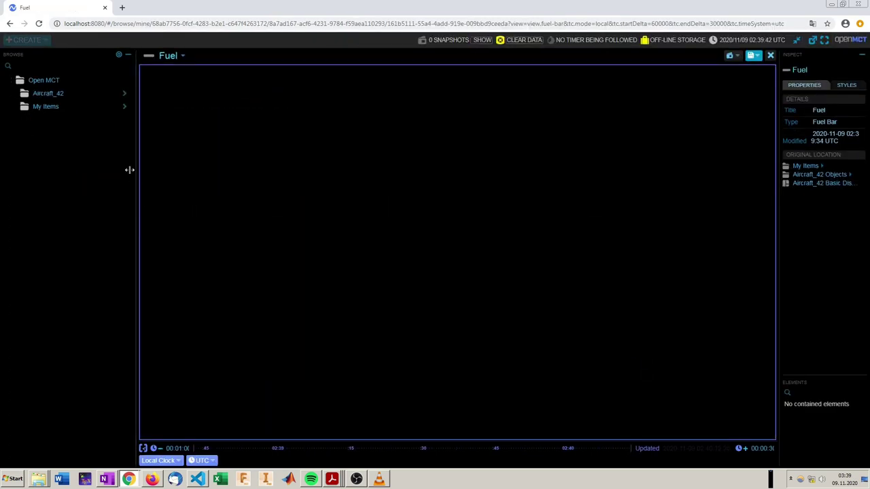
pyautogui.click(125, 95)
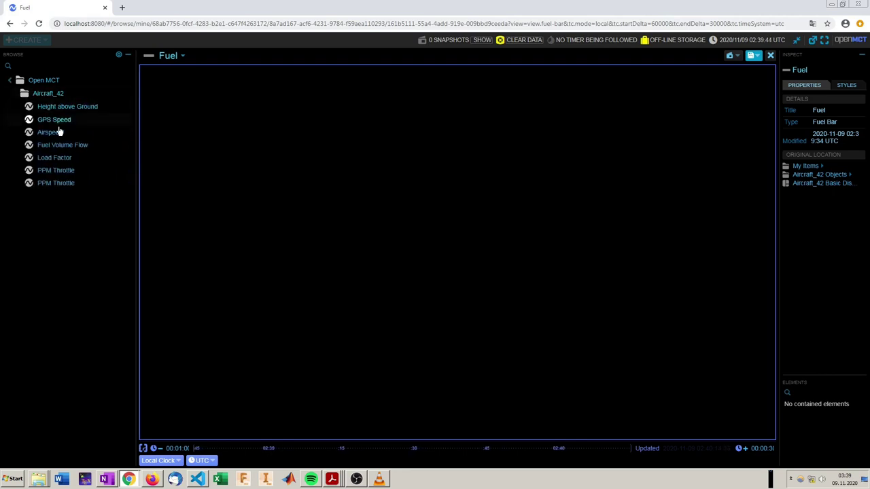
pyautogui.moveTo(345, 182); pyautogui.dragTo(372, 172)
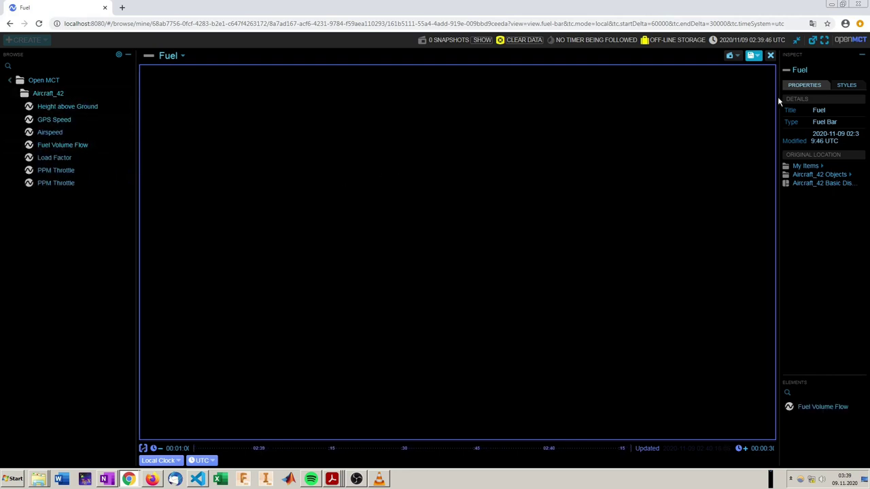
pyautogui.click(756, 56)
pyautogui.click(723, 68)
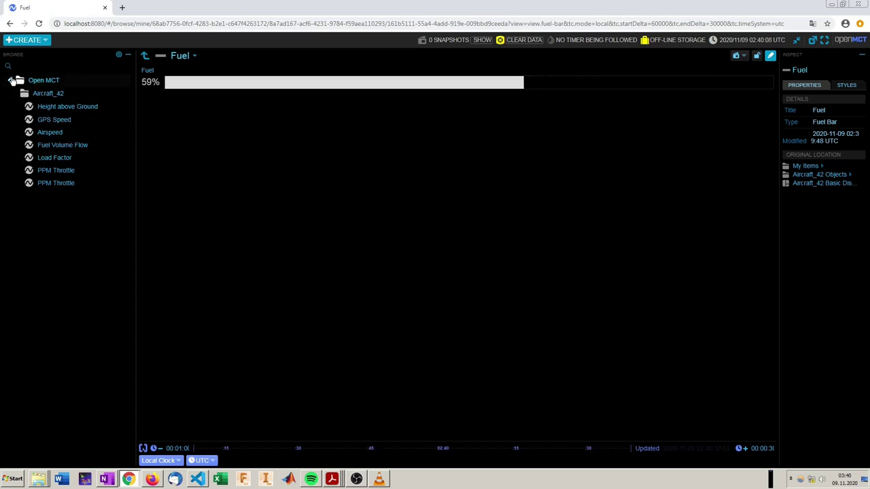
# Browse My Items to the Fuel bar and check its Fuel Volume Flow source
pyautogui.click(11, 81)
pyautogui.click(124, 106)
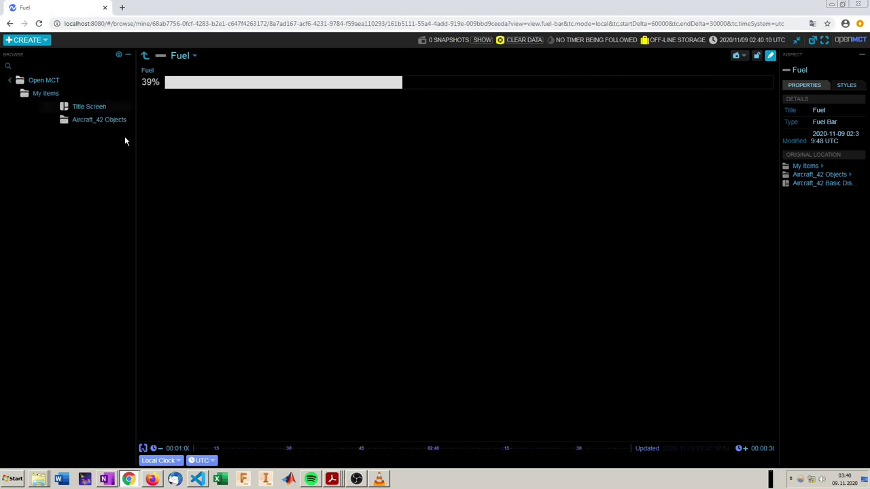
pyautogui.click(124, 120)
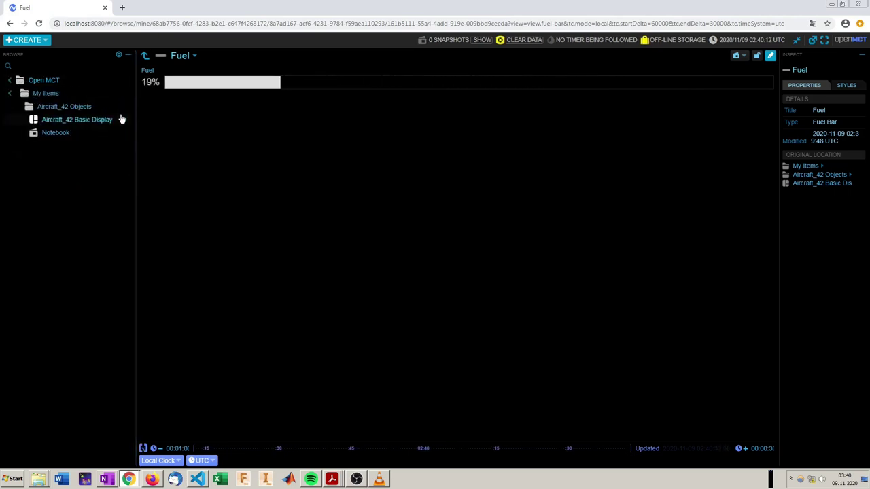
pyautogui.click(125, 121)
pyautogui.click(124, 183)
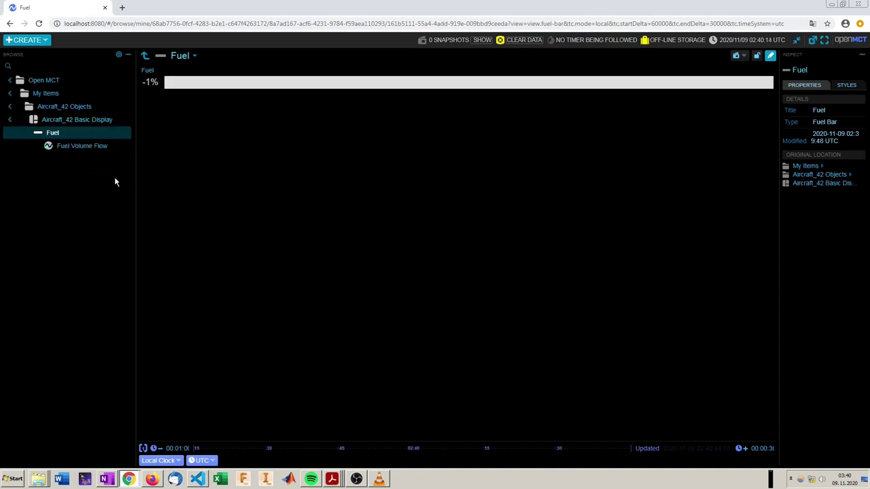
pyautogui.click(106, 146)
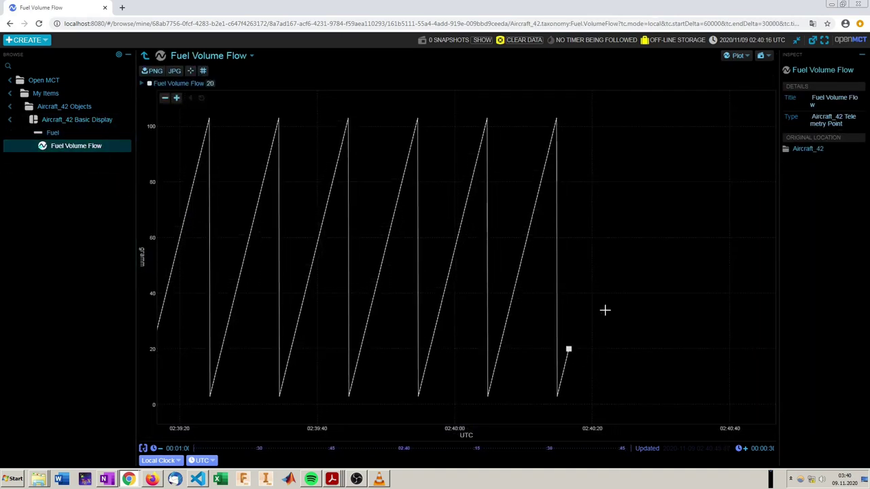
pyautogui.click(52, 132)
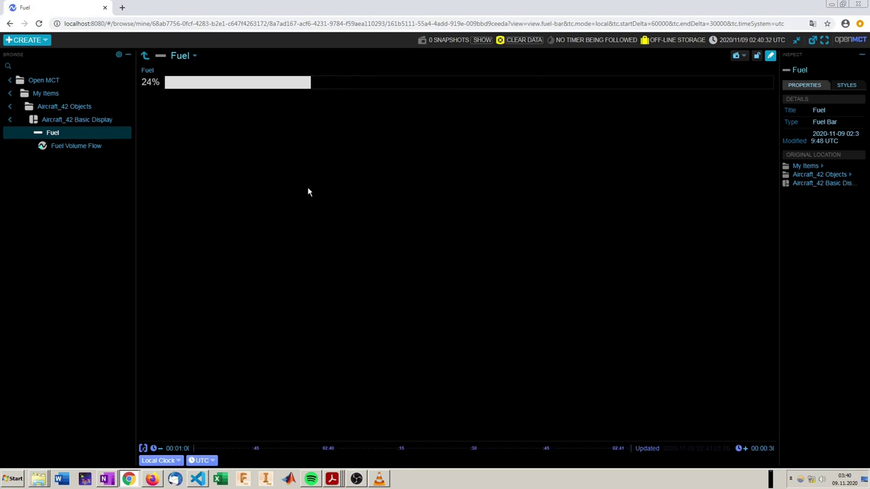
# Create an 'Airspeed m/s' gauge ranging 0 to 100 in Aircraft_42 Basic Display
pyautogui.click(27, 39)
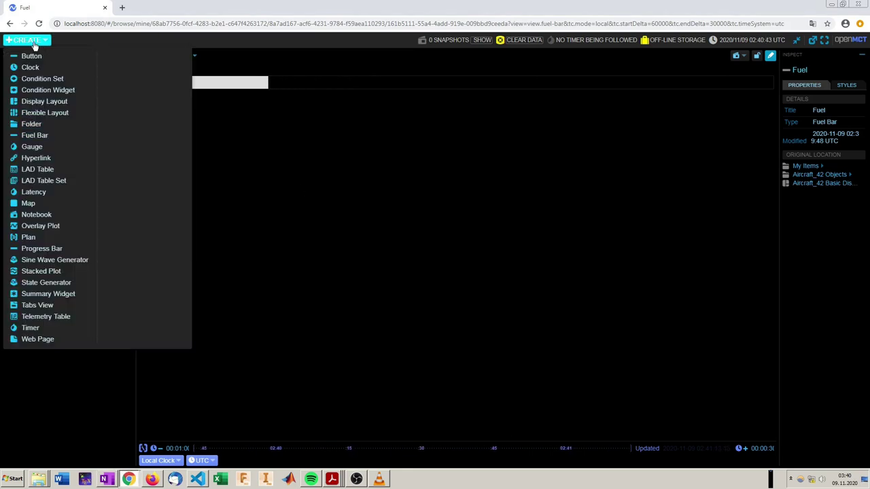
pyautogui.click(32, 149)
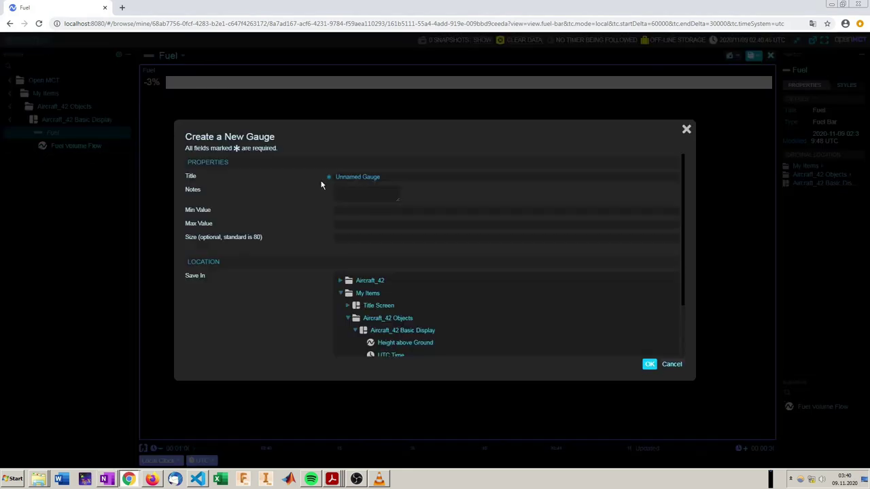
pyautogui.click(372, 212)
pyautogui.write('01')
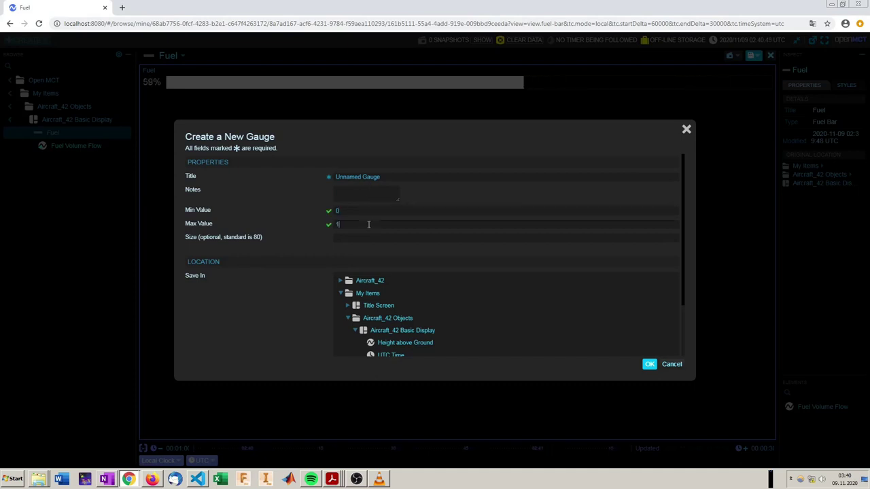
pyautogui.write('00')
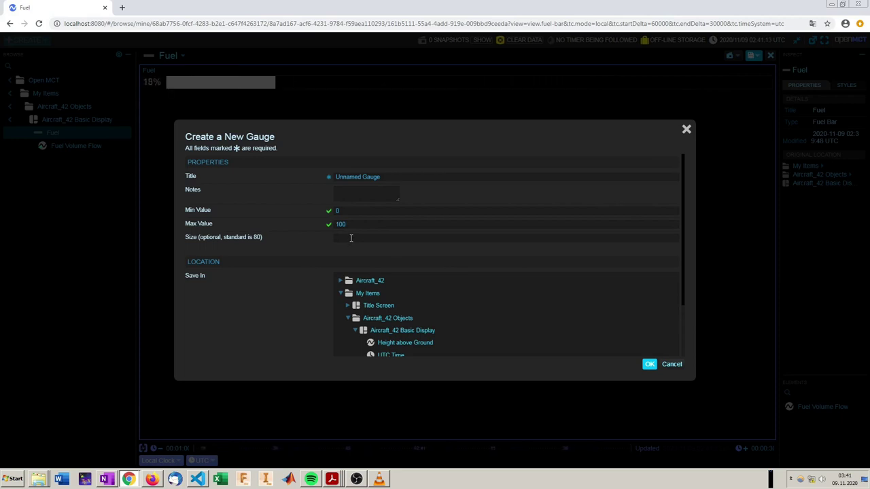
pyautogui.tripleClick(392, 176)
pyautogui.write('Ai')
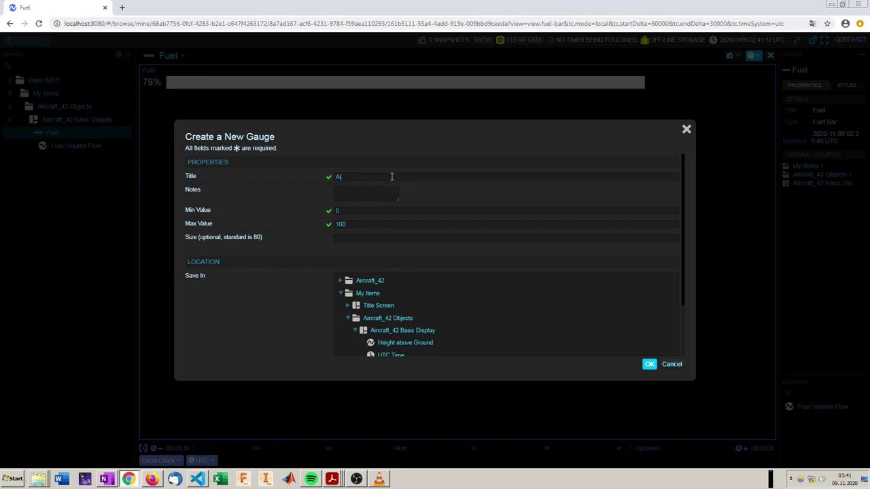
pyautogui.write('rspeed')
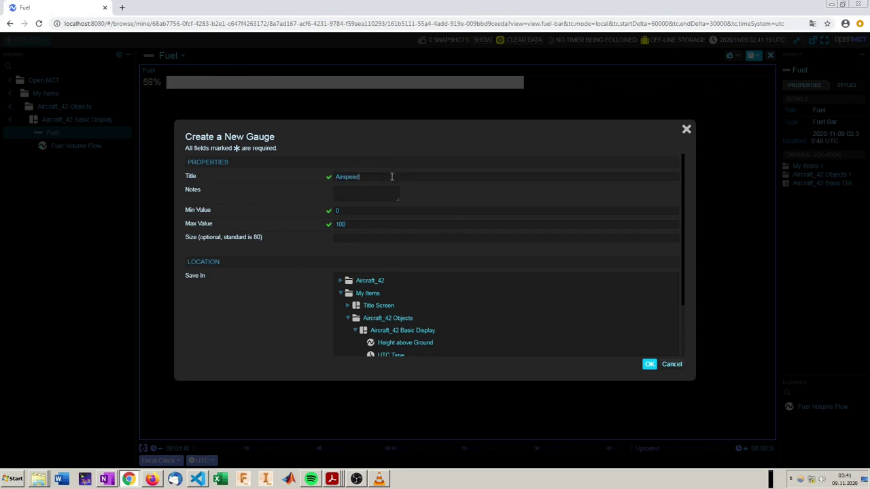
pyautogui.write(' m/s')
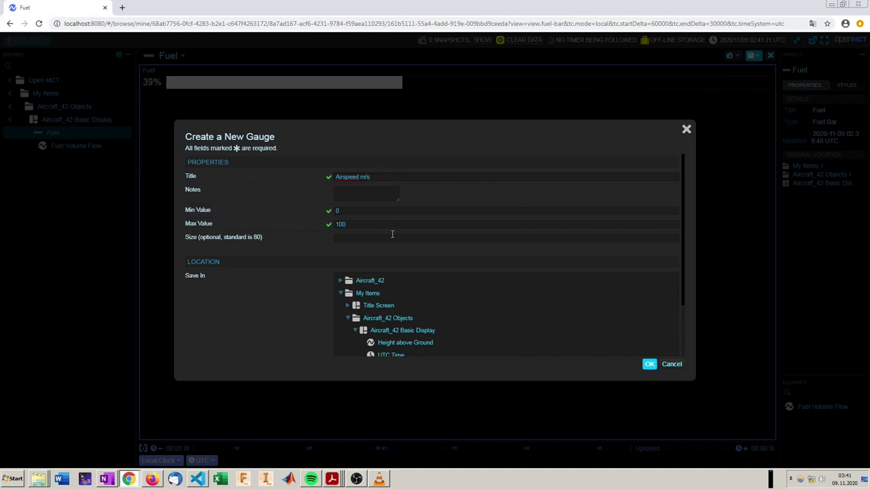
pyautogui.click(408, 330)
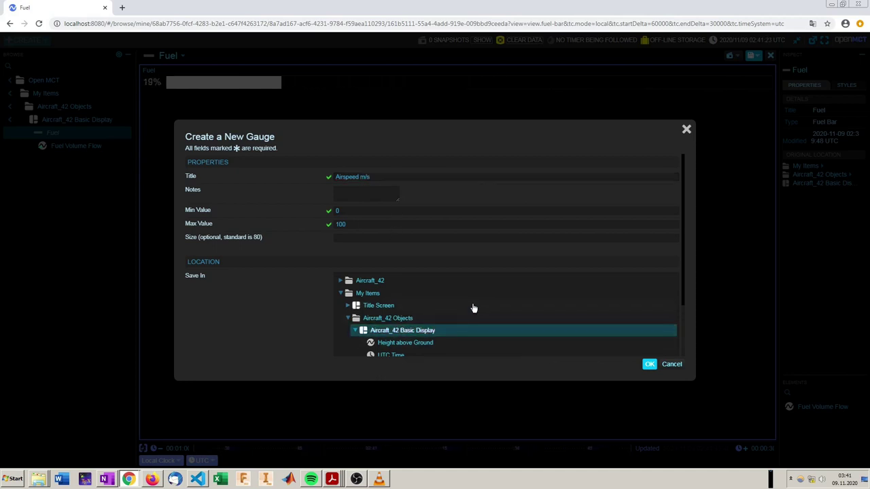
pyautogui.scroll(-1, 471, 307)
pyautogui.click(649, 364)
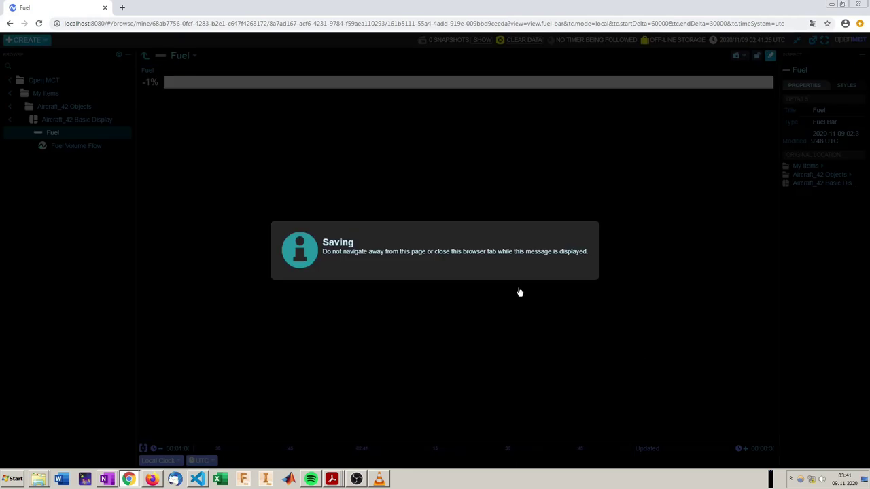
# Feed Airspeed telemetry into the gauge, save it, and reload the page
pyautogui.click(9, 93)
pyautogui.click(124, 99)
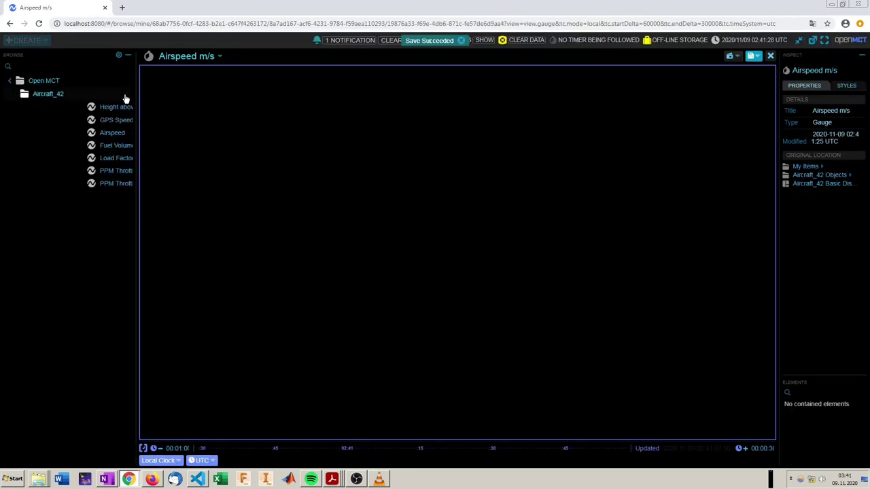
pyautogui.moveTo(364, 182); pyautogui.dragTo(436, 187)
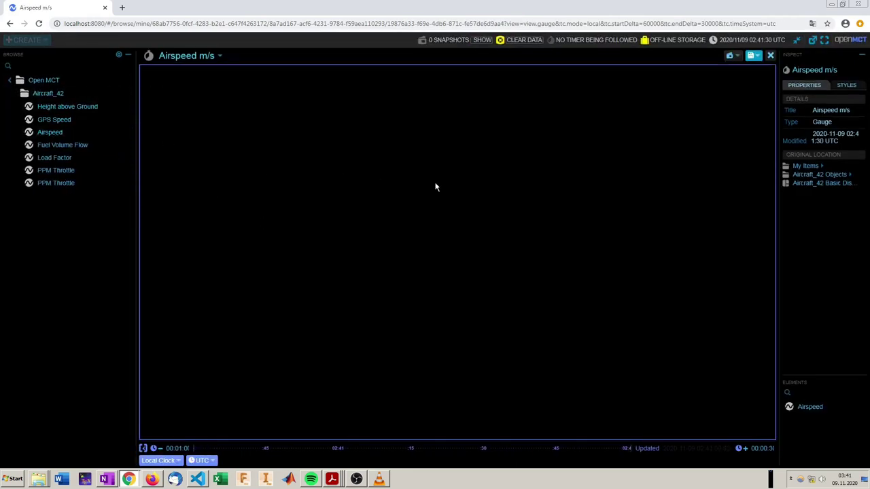
pyautogui.click(754, 55)
pyautogui.click(713, 69)
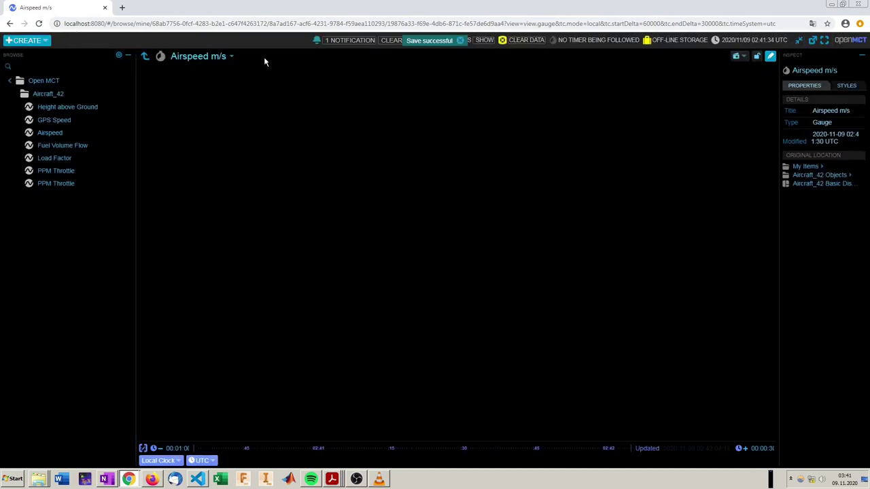
pyautogui.click(39, 24)
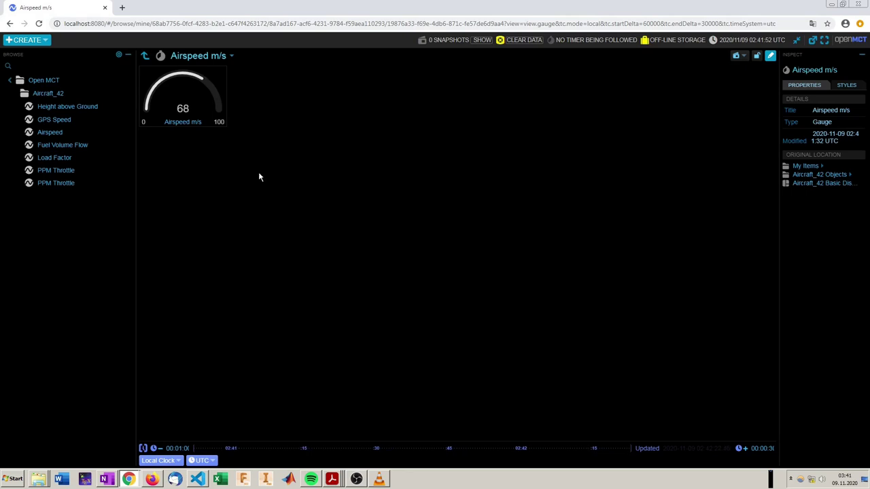
pyautogui.click(232, 56)
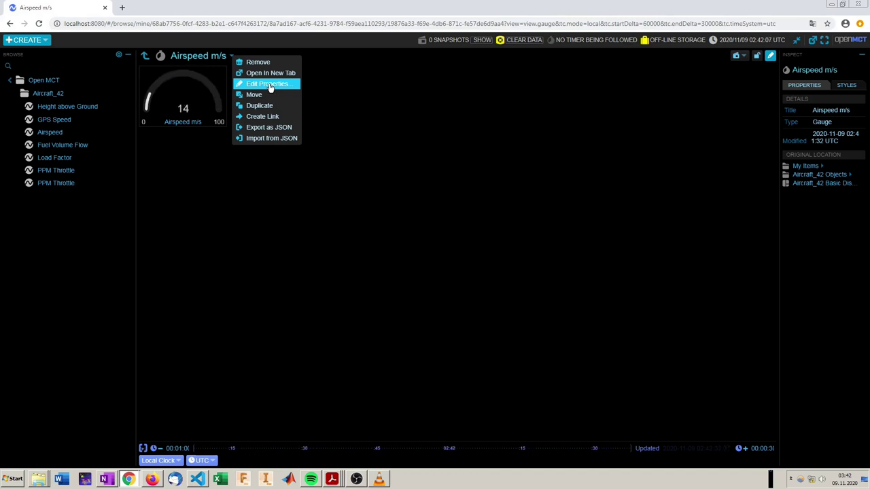
# Give the Airspeed m/s gauge a bigger Size through Edit Properties
pyautogui.click(270, 85)
pyautogui.write('100')
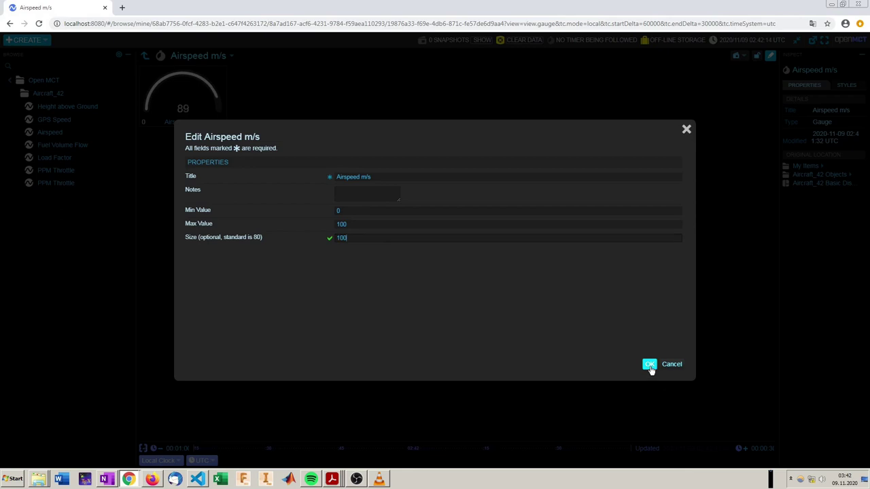
pyautogui.click(649, 366)
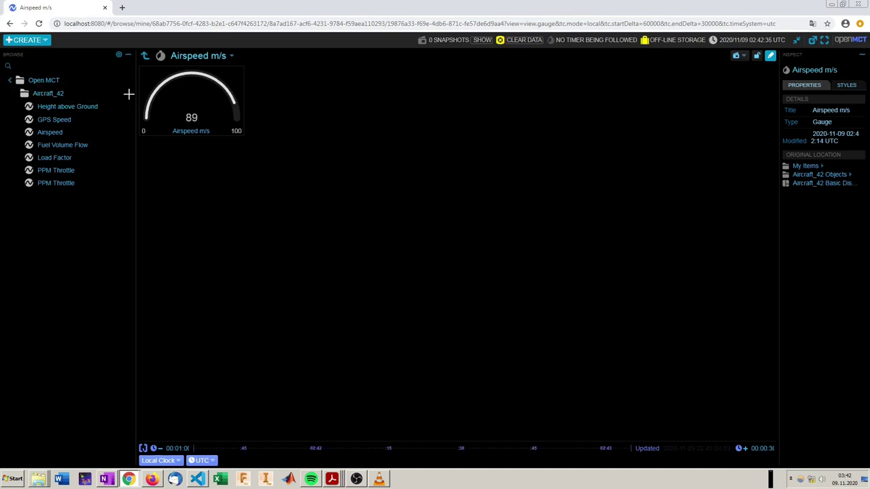
# Create a 'Height above Ground' progress bar in Aircraft_42 Basic Display
pyautogui.click(26, 39)
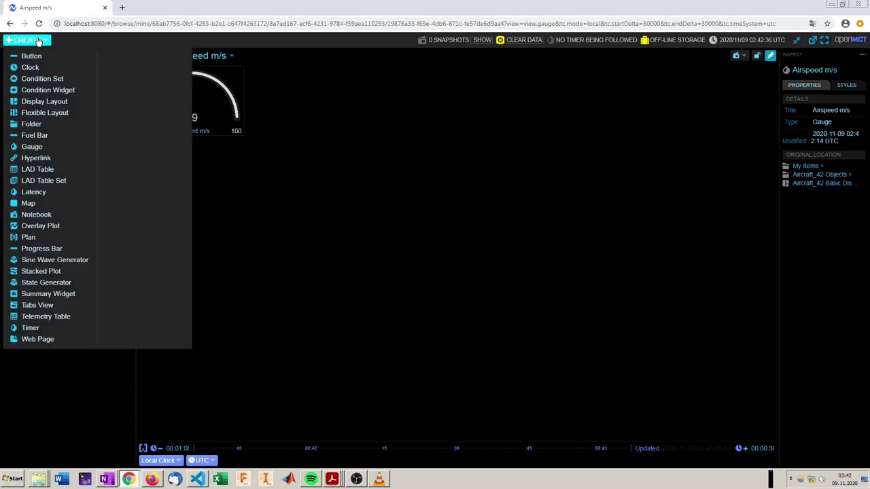
pyautogui.click(51, 248)
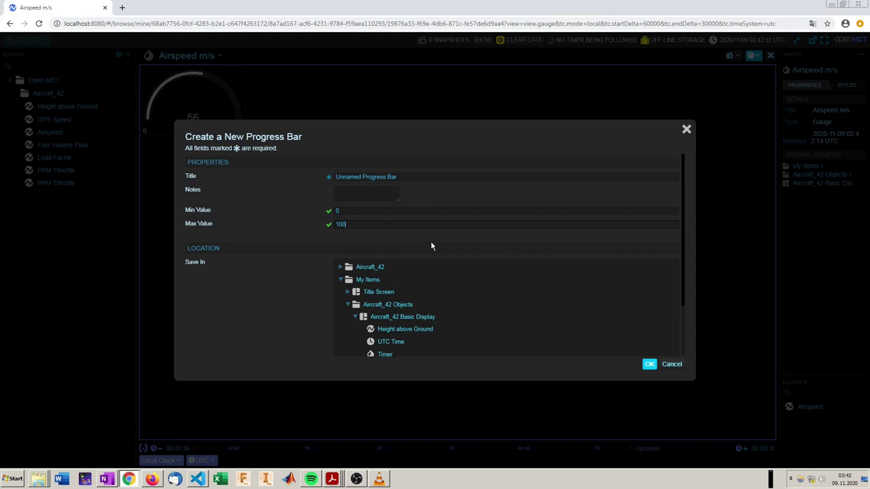
pyautogui.tripleClick(416, 178)
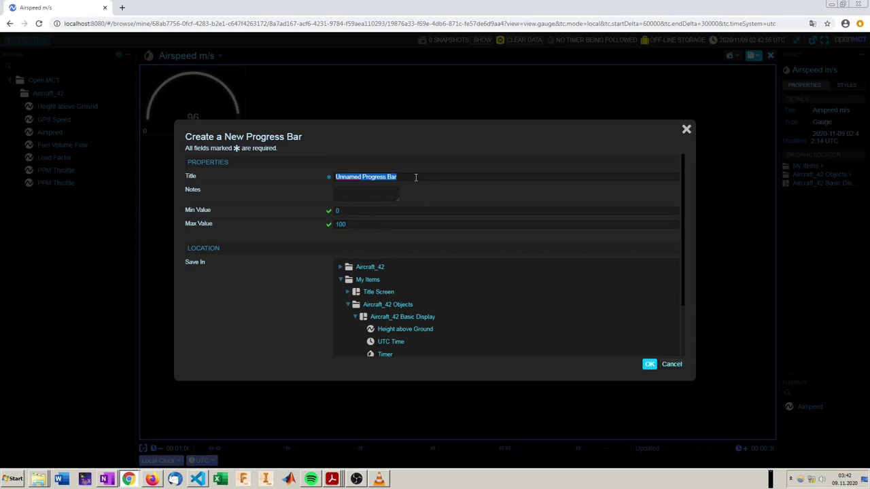
pyautogui.write('Height above Ground')
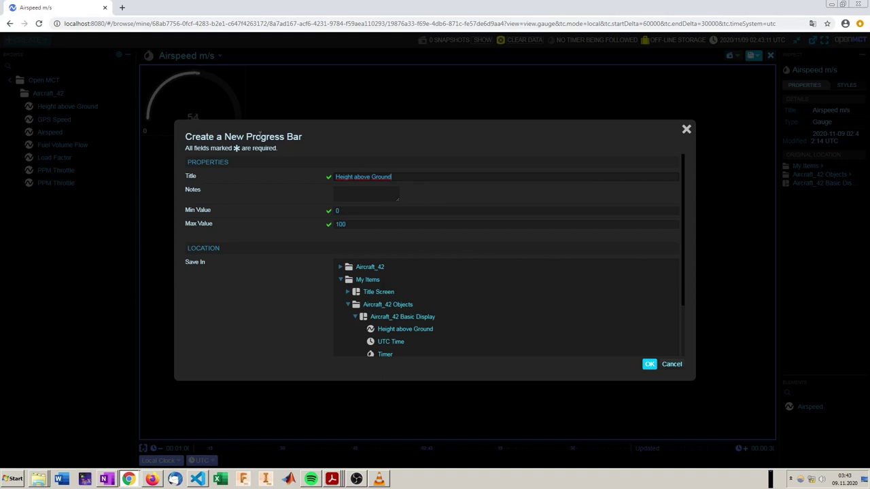
pyautogui.click(386, 320)
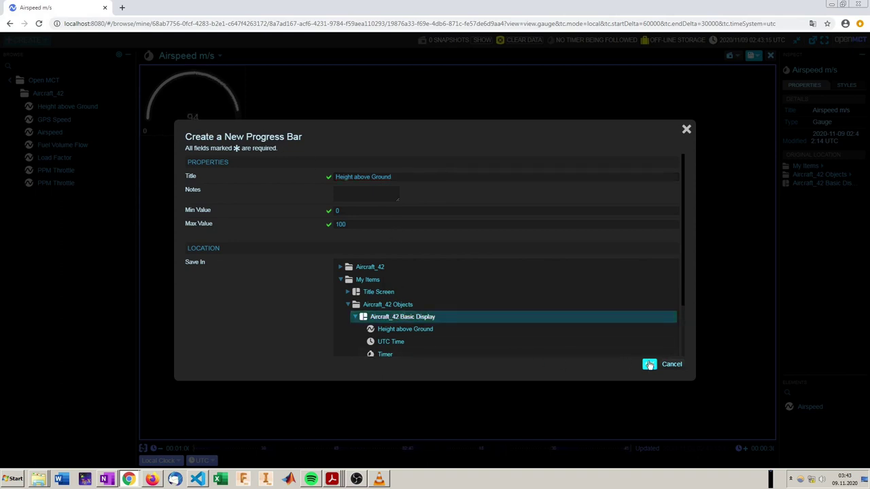
pyautogui.click(649, 365)
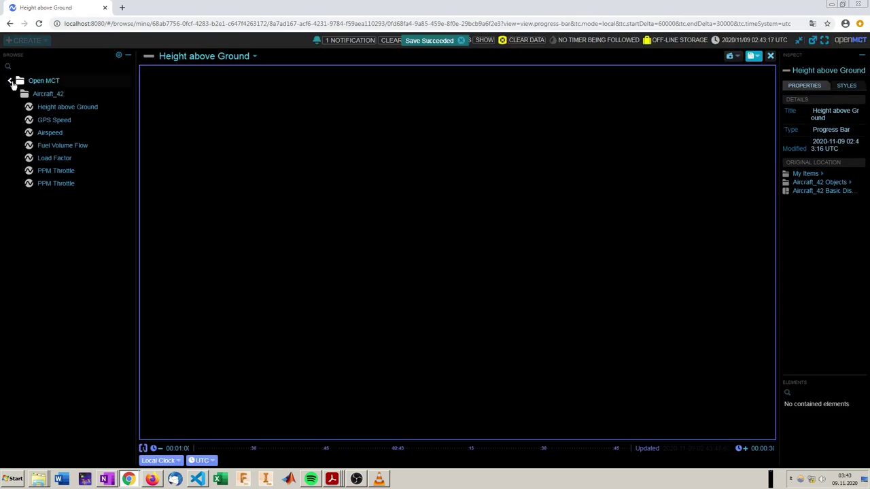
# Show Aircraft_42 telemetry, save the progress bar, and reload the page
pyautogui.click(10, 80)
pyautogui.click(125, 95)
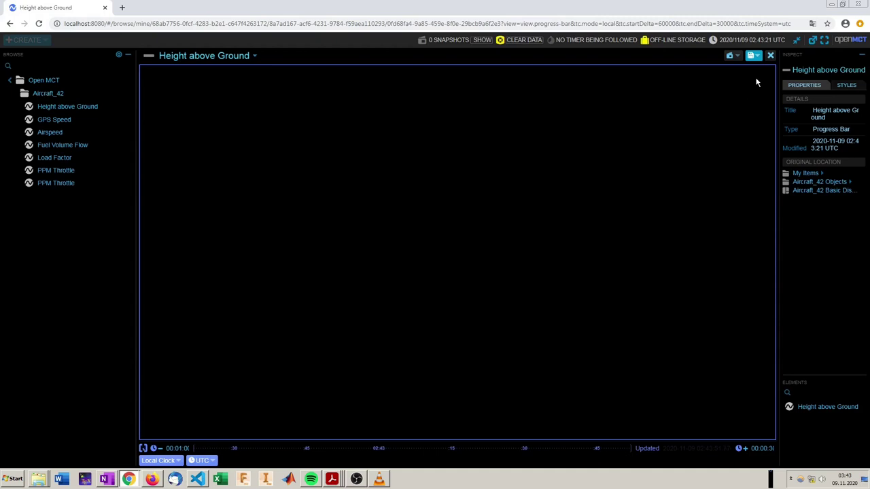
pyautogui.click(753, 56)
pyautogui.click(727, 70)
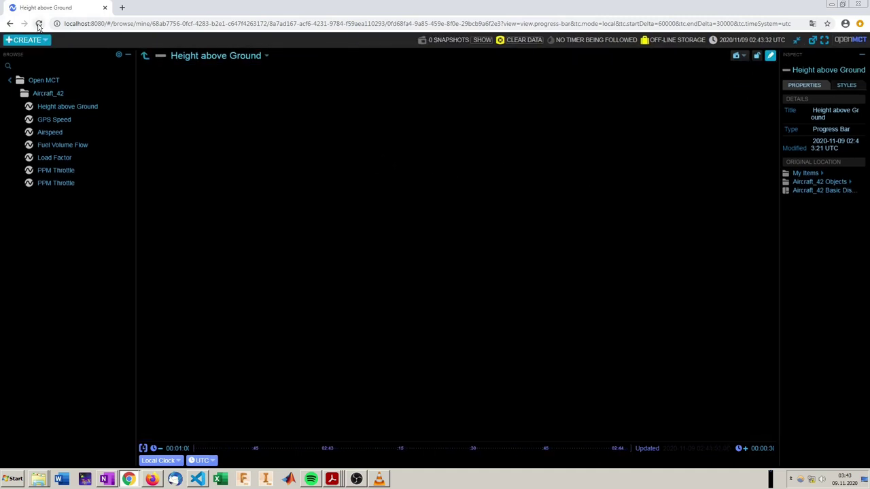
pyautogui.click(38, 24)
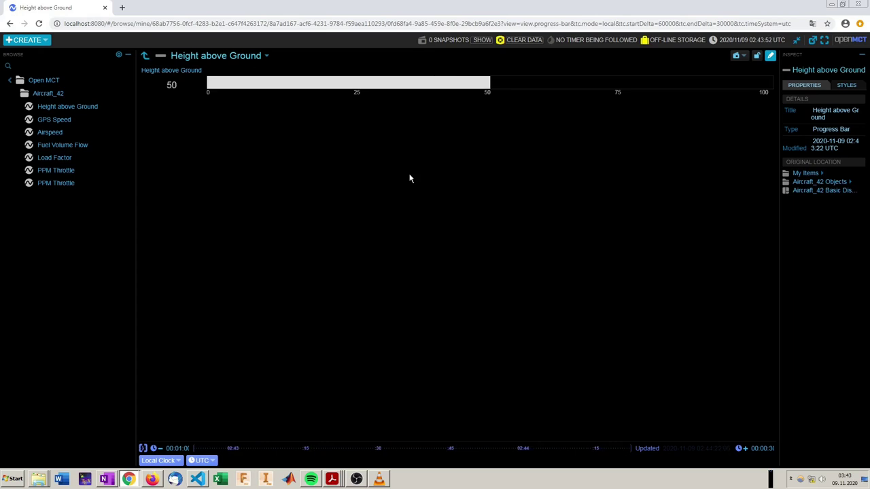
# Retitle the progress bar to 'Height above Ground [m]' via Edit Properties
pyautogui.click(266, 56)
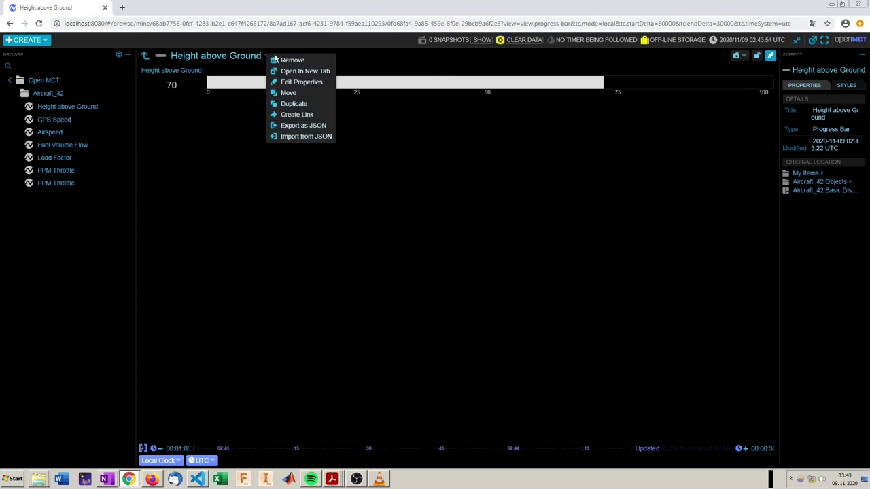
pyautogui.click(405, 256)
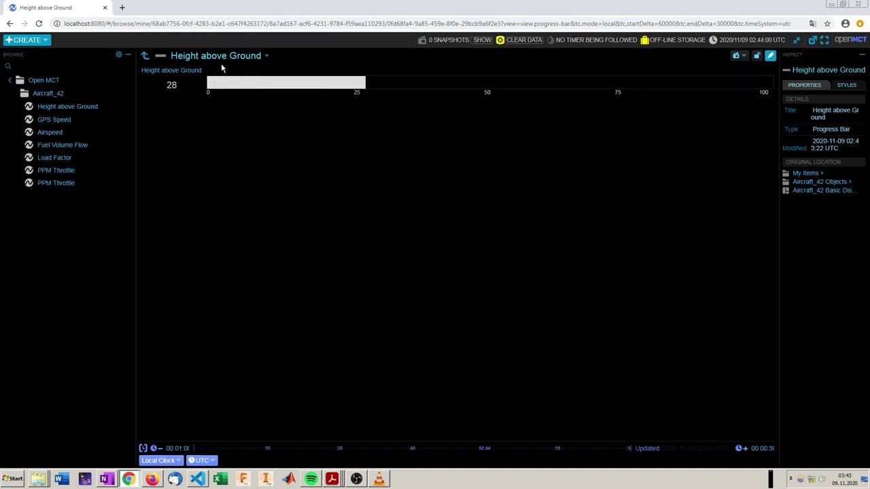
pyautogui.click(267, 56)
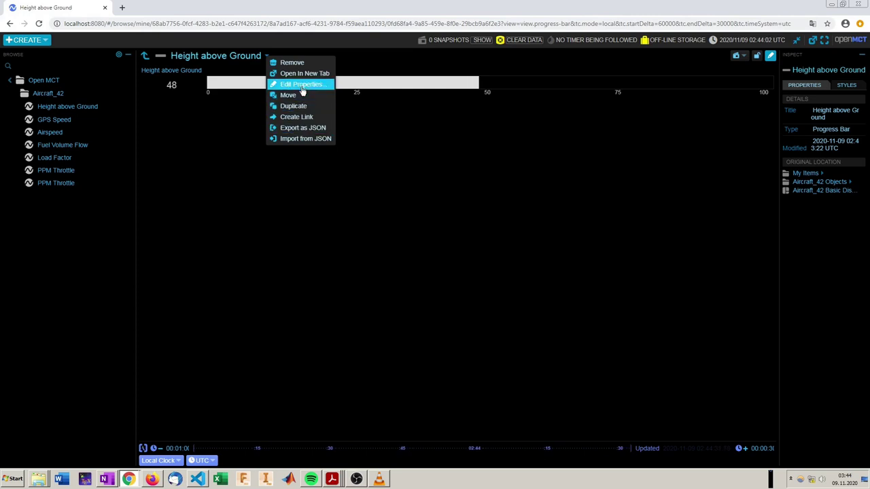
pyautogui.click(302, 86)
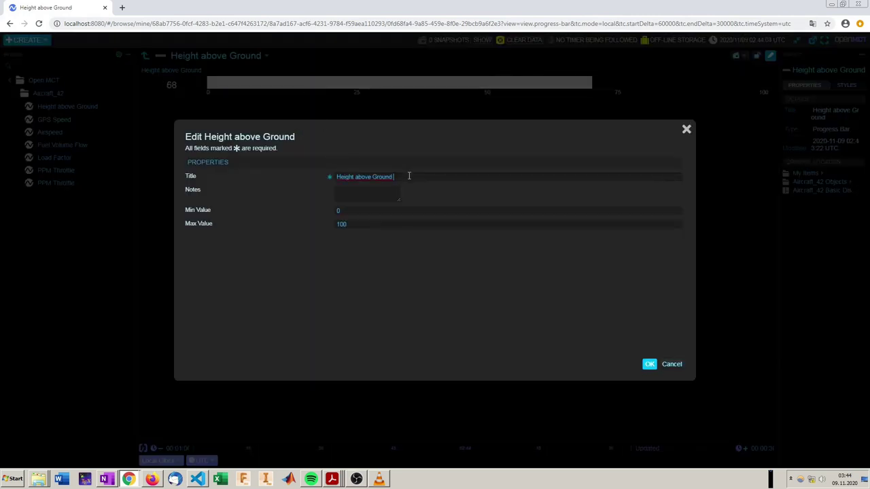
pyautogui.write('m')
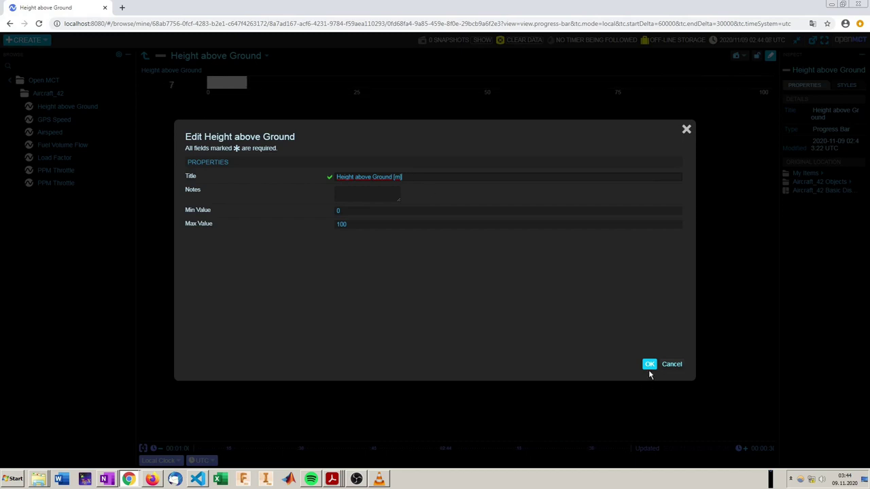
pyautogui.click(648, 366)
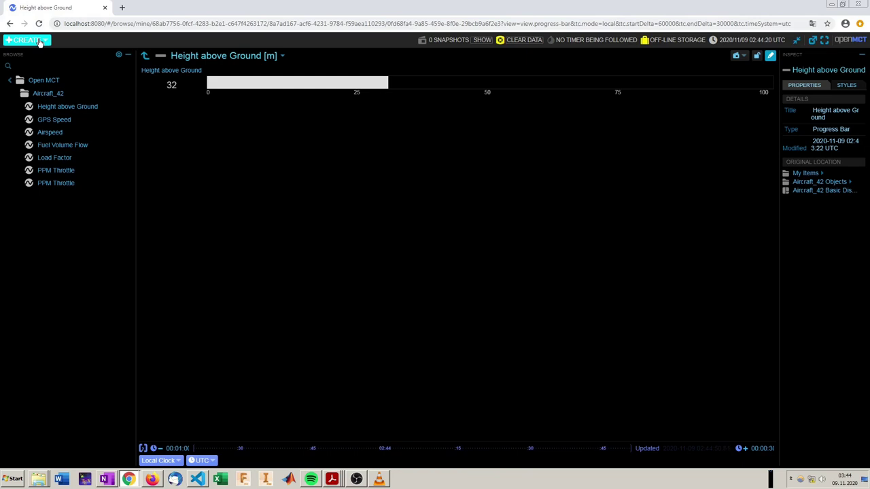
# Create an Overlay Plot saved in Aircraft_42 Basic Display
pyautogui.click(40, 40)
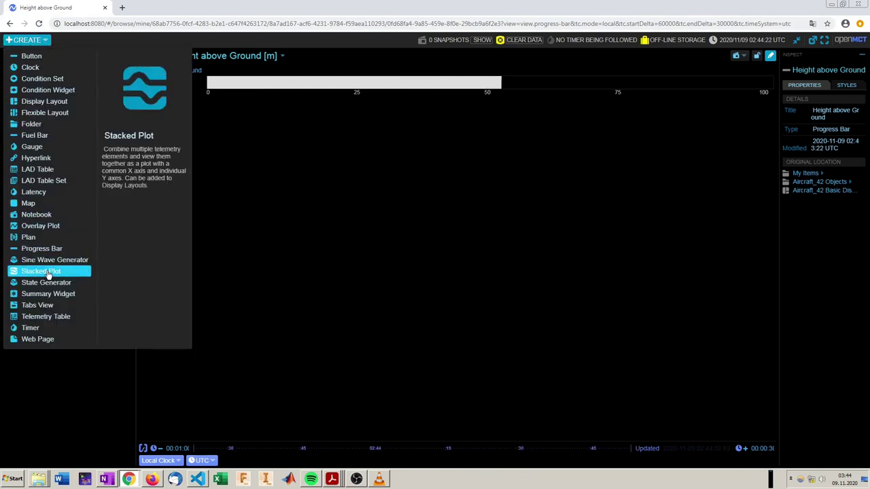
pyautogui.click(54, 227)
pyautogui.click(388, 293)
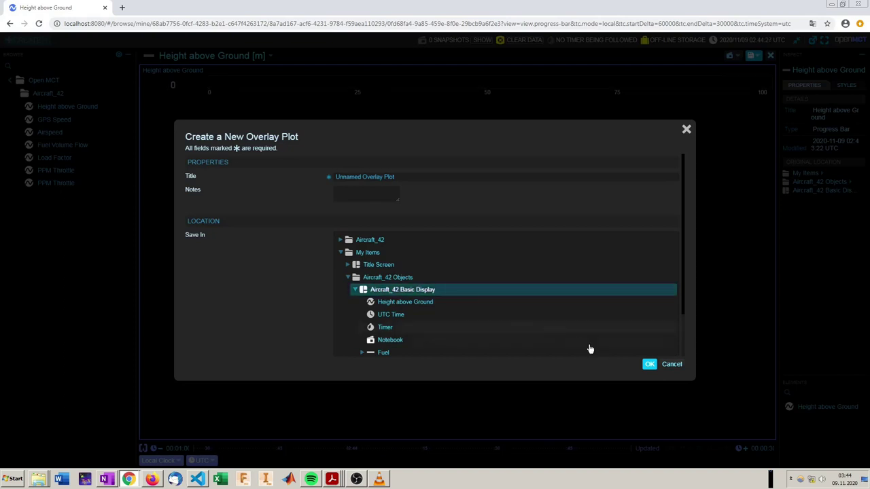
pyautogui.click(649, 364)
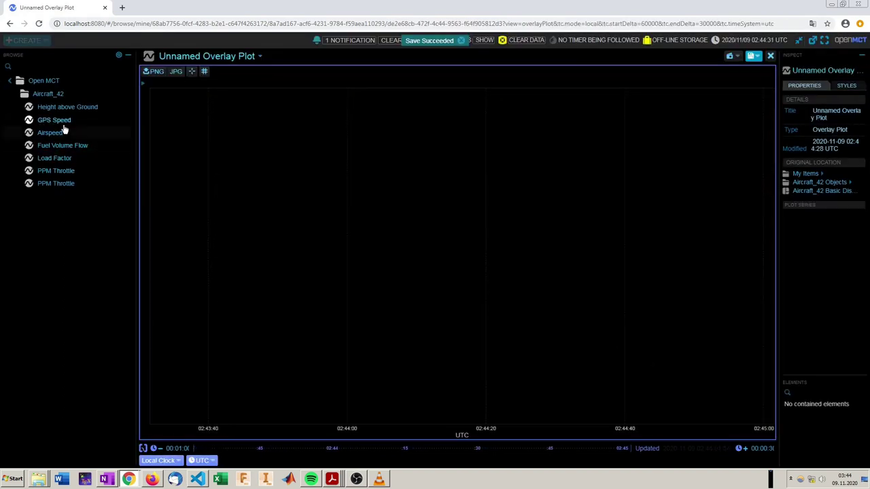
# Add GPS Speed and Airspeed series to the overlay plot and save it
pyautogui.moveTo(52, 120); pyautogui.dragTo(284, 163)
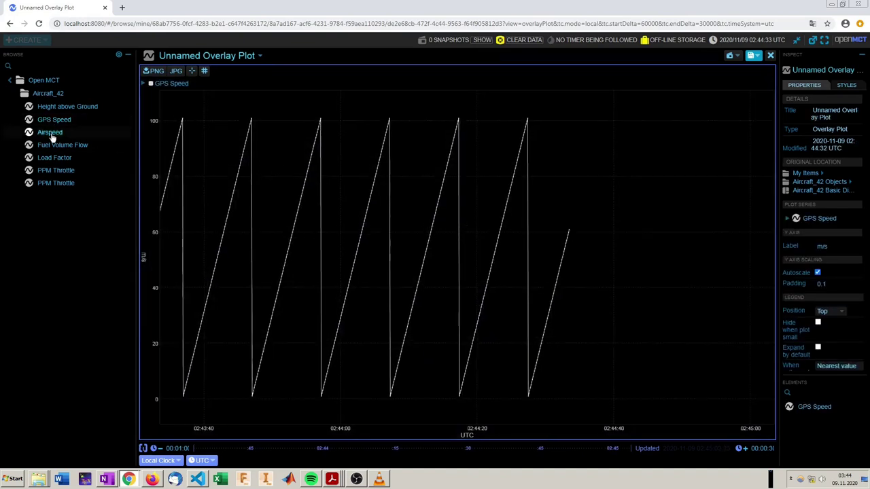
pyautogui.moveTo(360, 227); pyautogui.dragTo(592, 256)
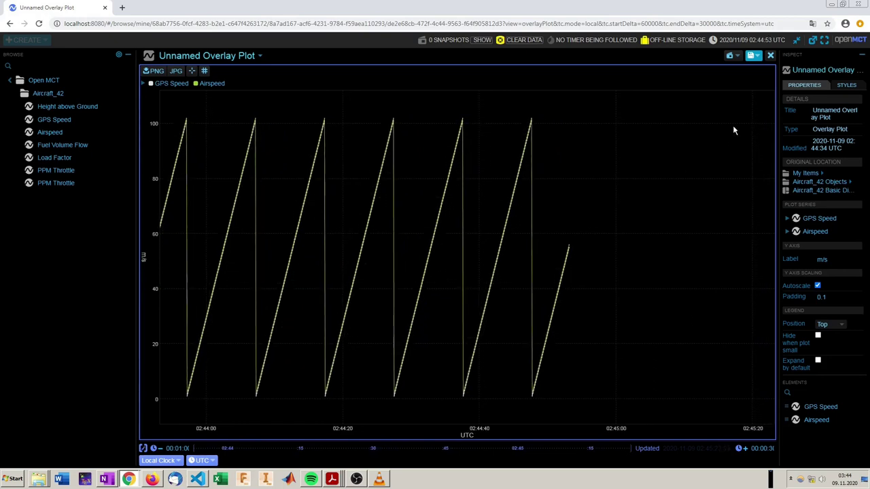
pyautogui.click(751, 56)
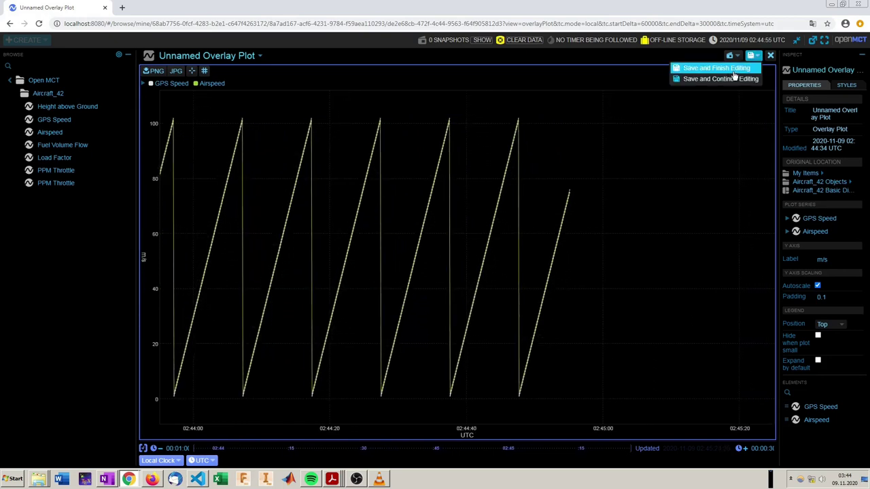
pyautogui.click(731, 68)
pyautogui.click(37, 43)
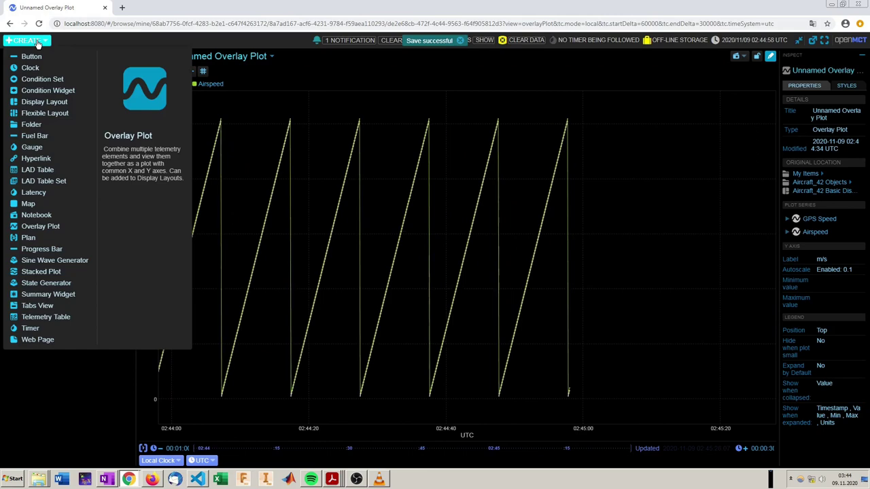
# Create a stacked plot titled PPM saved in Aircraft_42 Basic Display
pyautogui.click(55, 272)
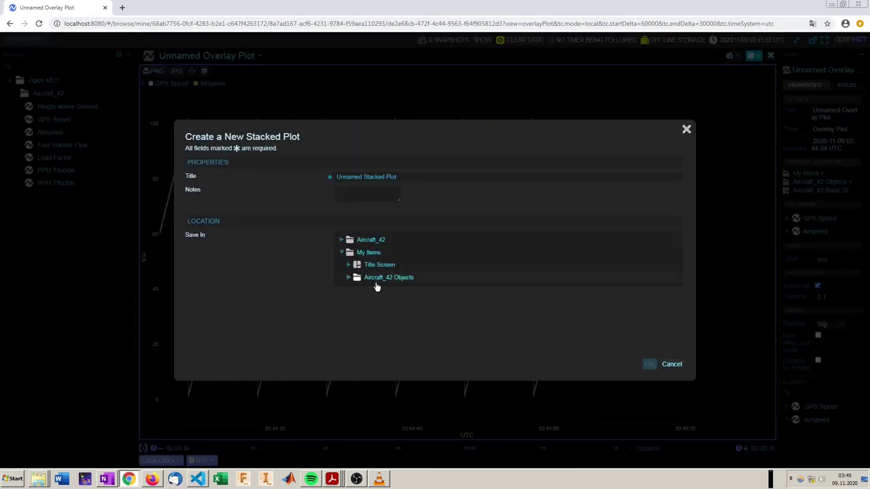
pyautogui.click(348, 277)
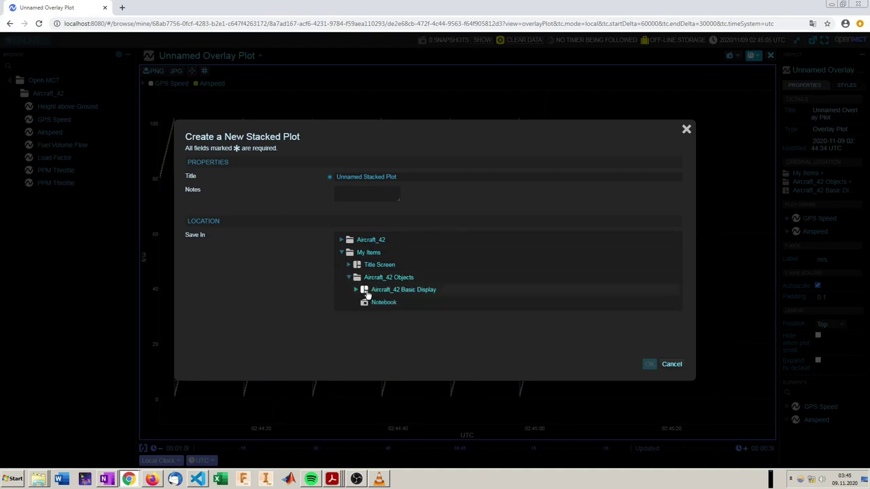
pyautogui.click(367, 292)
pyautogui.write('PPM')
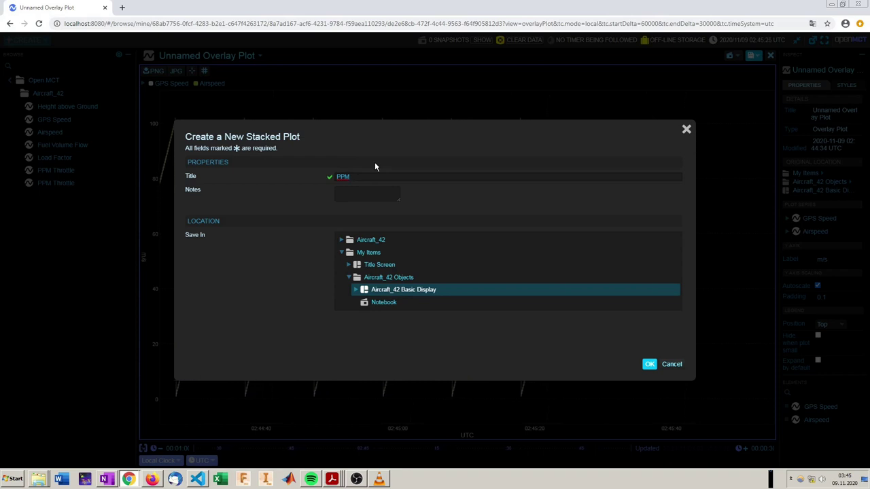
pyautogui.click(649, 364)
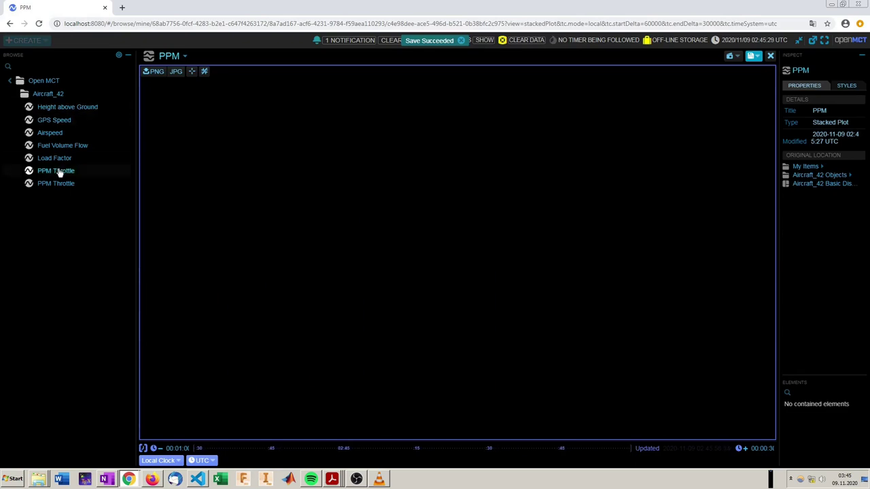
# Add both PPM Throttle series to the PPM plot and save it
pyautogui.moveTo(70, 183); pyautogui.dragTo(358, 255)
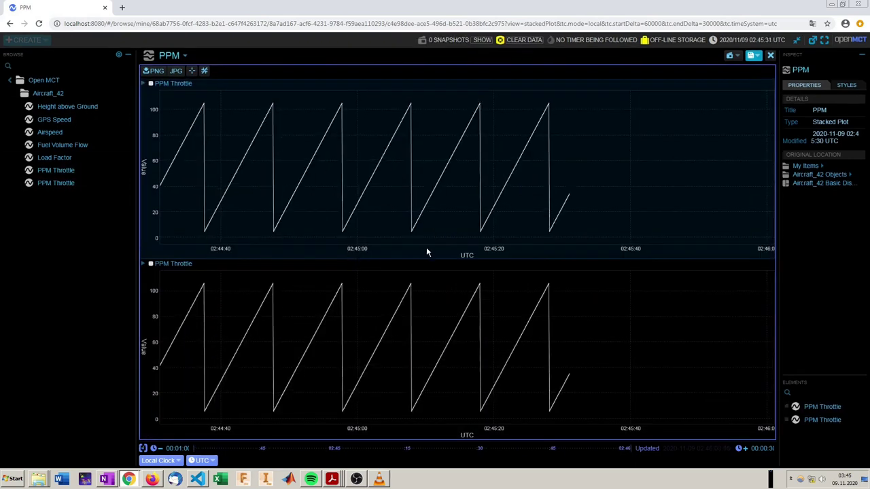
pyautogui.click(753, 55)
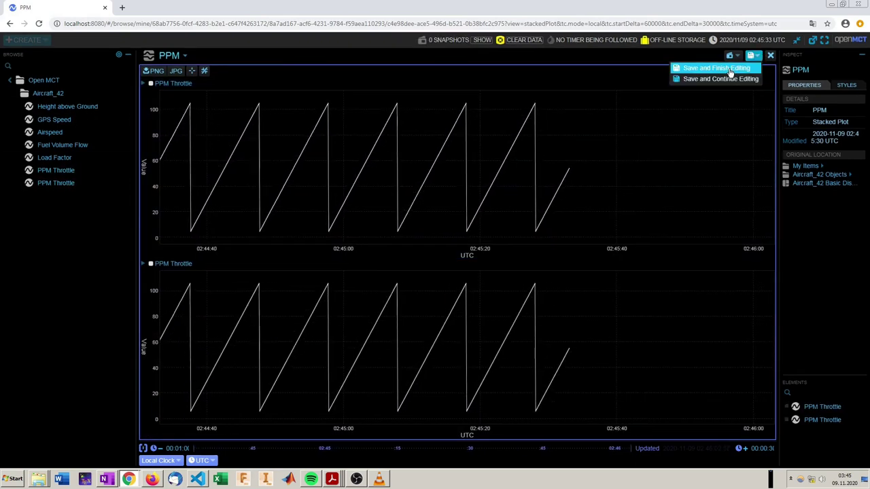
pyautogui.click(730, 69)
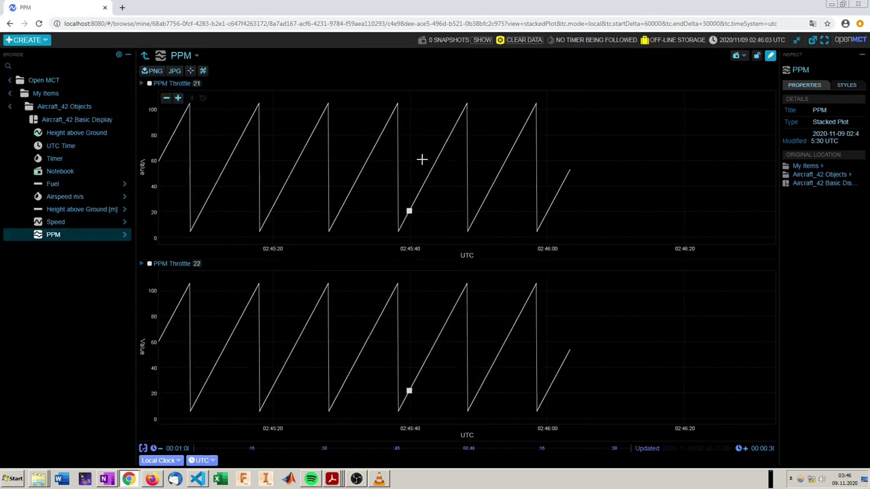
pyautogui.click(35, 42)
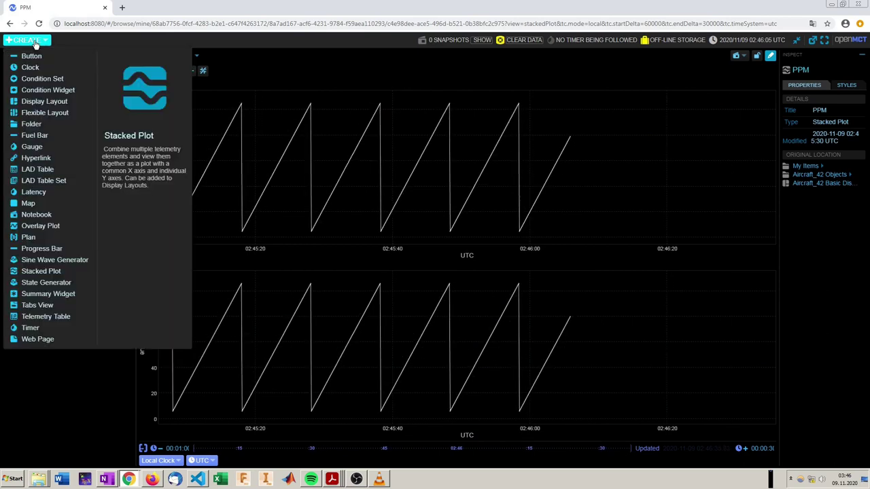
# Make a new LAD Table titled 'LAD Table', located under My Items > Aircraft_42 Objects > Basic Display
pyautogui.click(39, 171)
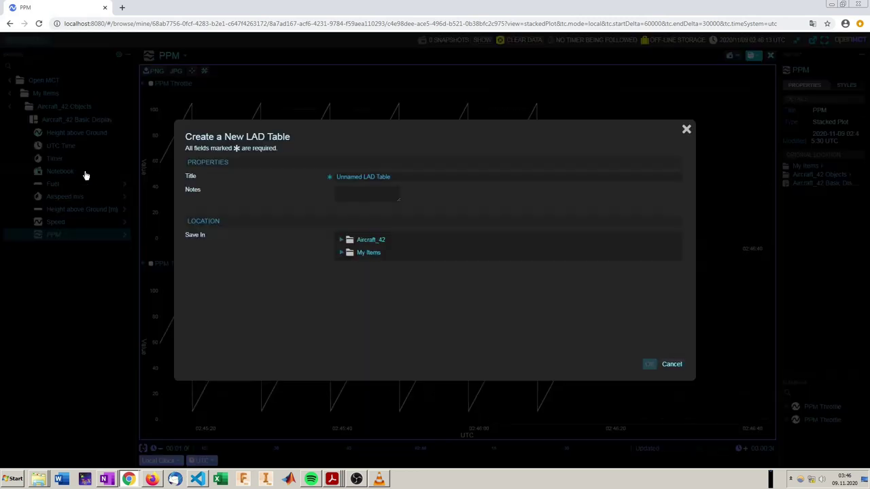
pyautogui.click(341, 253)
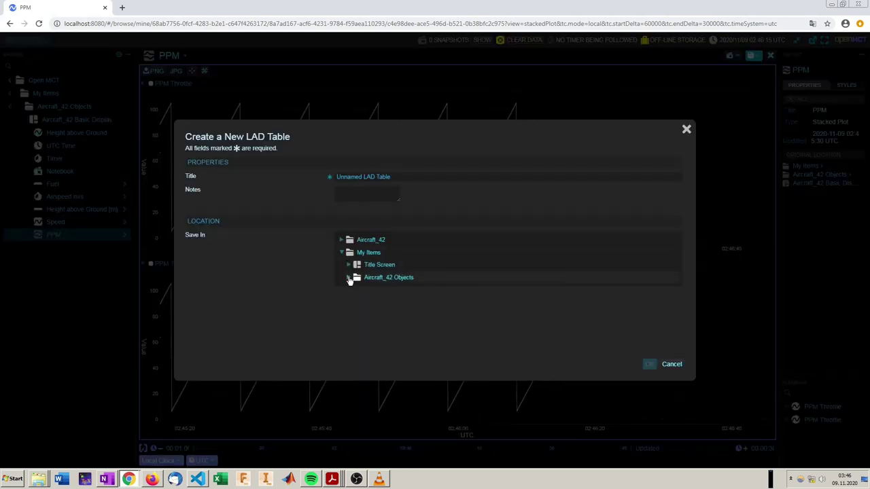
pyautogui.click(349, 278)
pyautogui.click(370, 292)
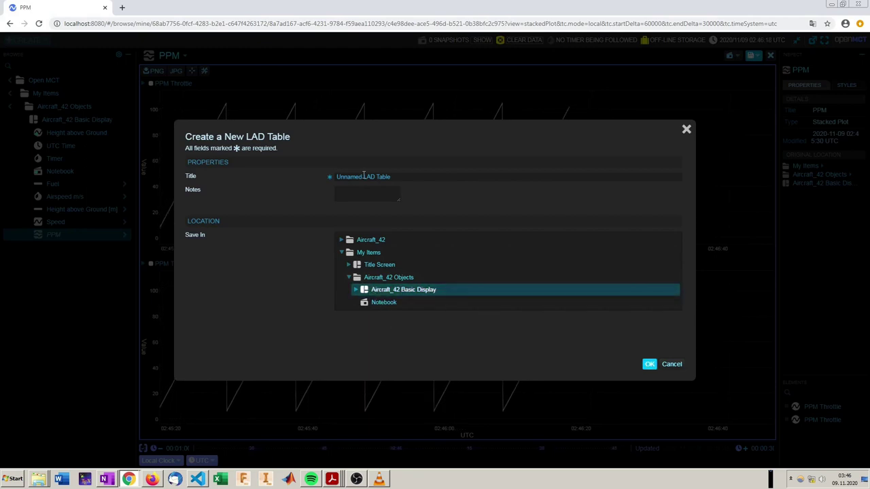
pyautogui.moveTo(363, 176); pyautogui.dragTo(317, 178)
pyautogui.press('BackSpace')
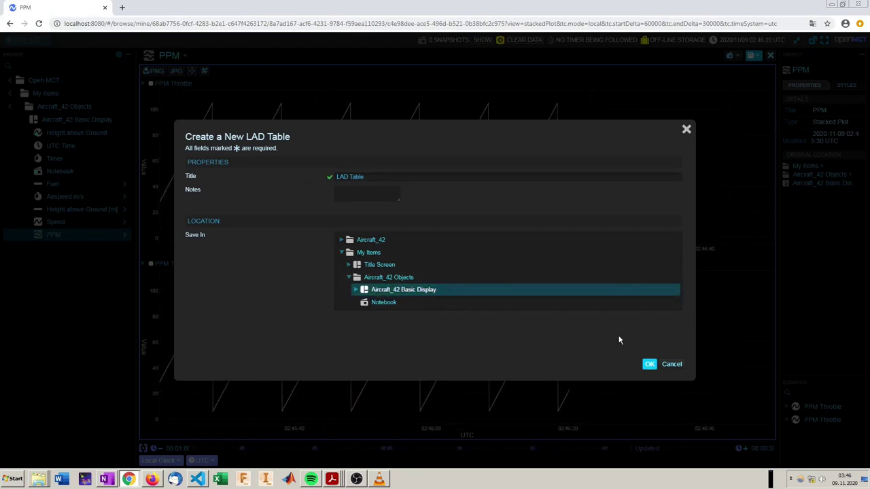
pyautogui.click(649, 365)
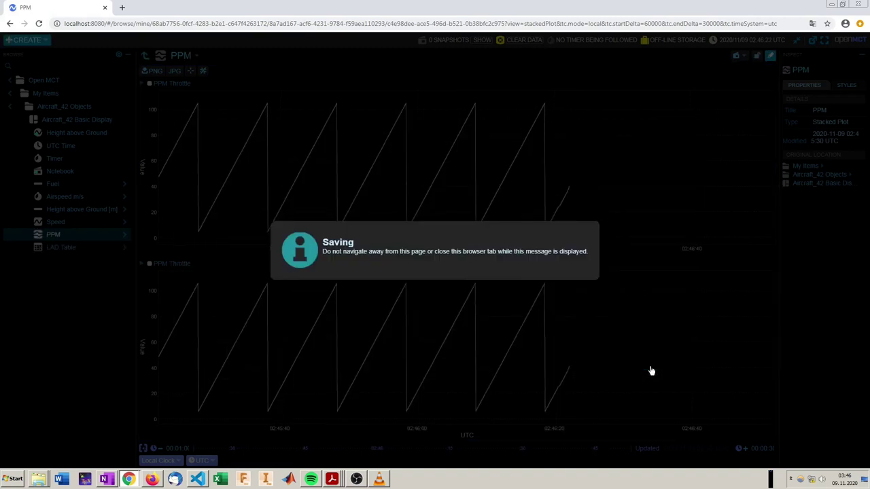
# Save the LAD Table and open the Aircraft_42 Basic Display layout from My Items
pyautogui.click(11, 80)
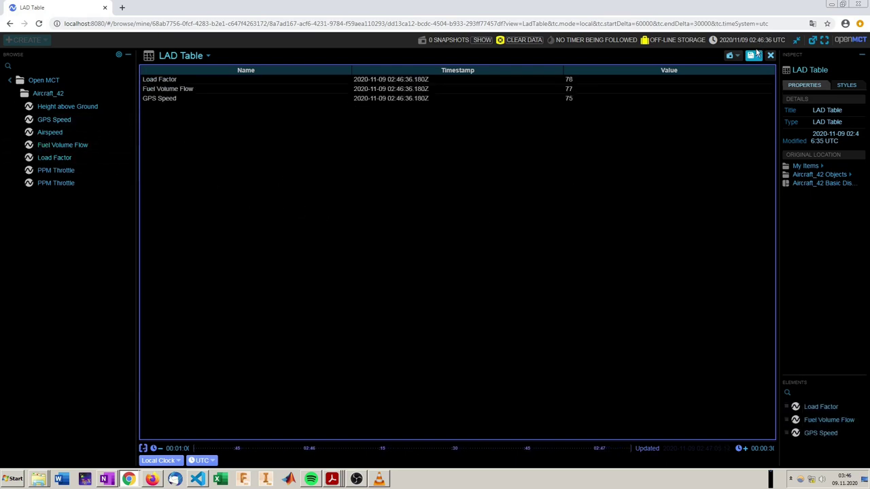
pyautogui.click(744, 69)
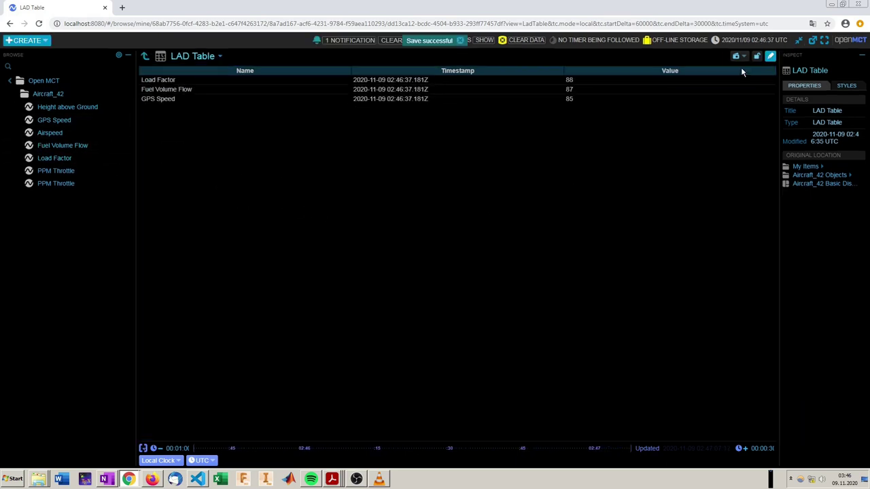
pyautogui.doubleClick(10, 82)
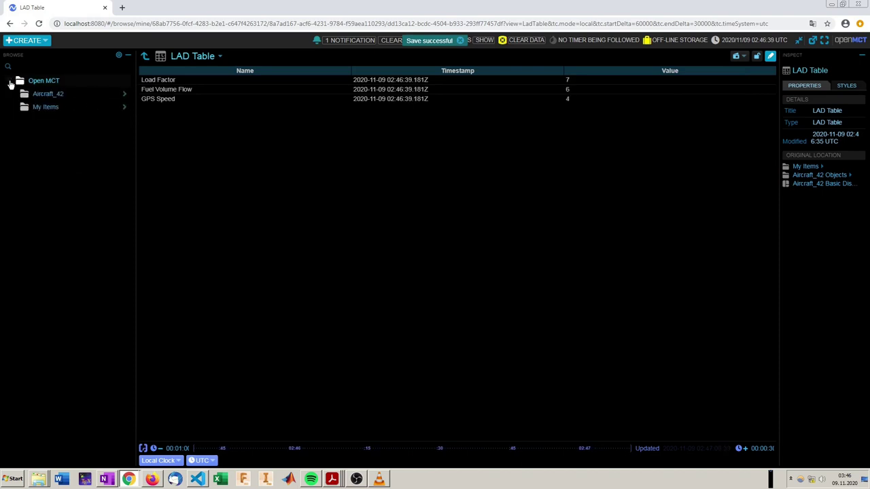
pyautogui.click(125, 107)
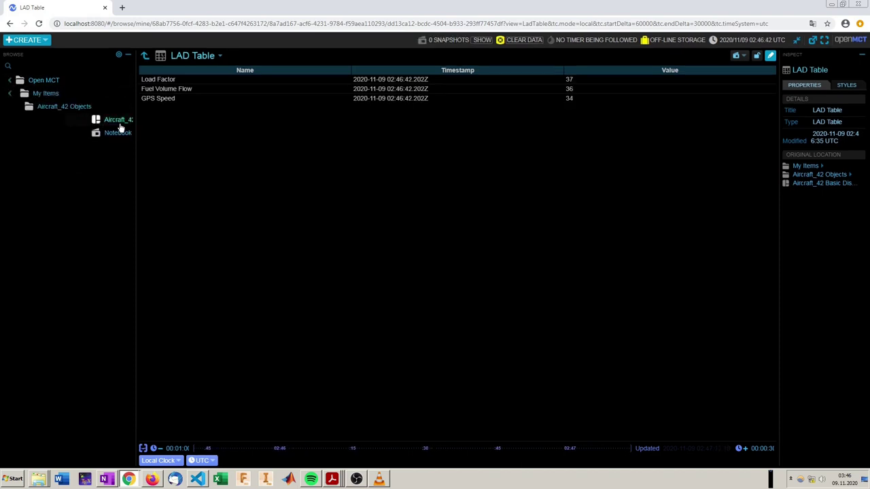
pyautogui.click(85, 122)
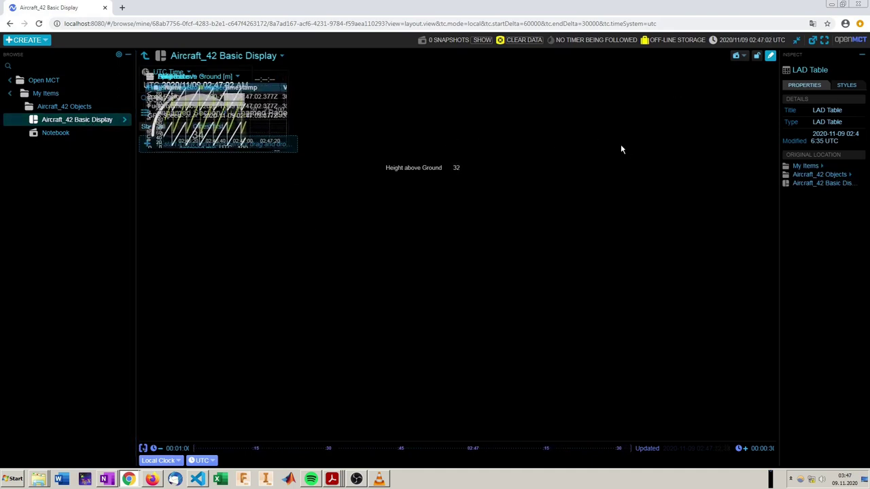
# Edit the layout, moving the LAD Table bottom-right and the Height above Ground value to the top
pyautogui.click(770, 57)
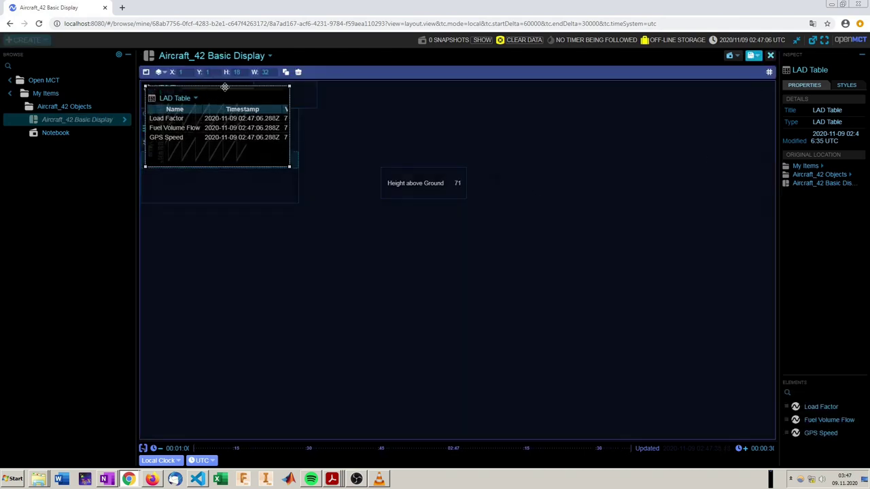
pyautogui.moveTo(224, 86); pyautogui.dragTo(714, 338)
pyautogui.click(413, 172)
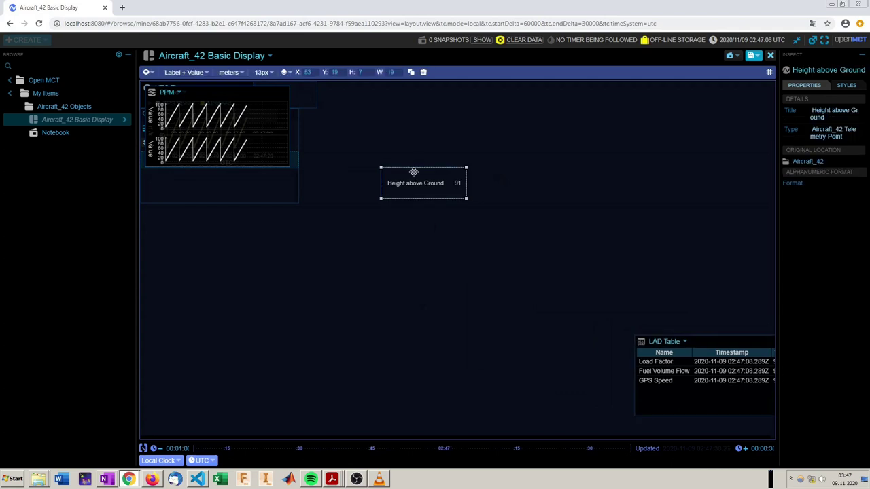
pyautogui.moveTo(413, 172); pyautogui.dragTo(359, 85)
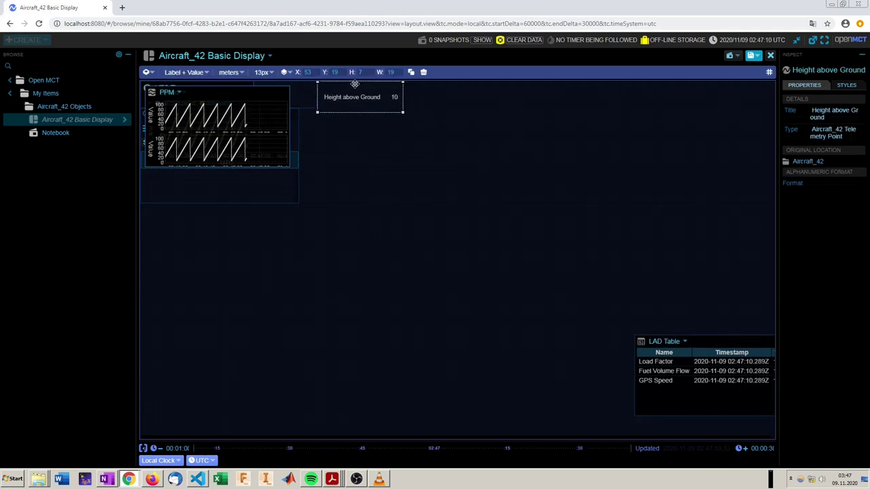
# Move the PPM and Speed plots down the left side and enlarge both
pyautogui.click(208, 87)
pyautogui.moveTo(208, 87)
pyautogui.mouseDown()
pyautogui.moveTo(235, 250)
pyautogui.moveTo(194, 269)
pyautogui.moveTo(190, 345)
pyautogui.moveTo(184, 205)
pyautogui.moveTo(173, 211)
pyautogui.moveTo(214, 207)
pyautogui.mouseUp()
pyautogui.moveTo(287, 285); pyautogui.dragTo(300, 335)
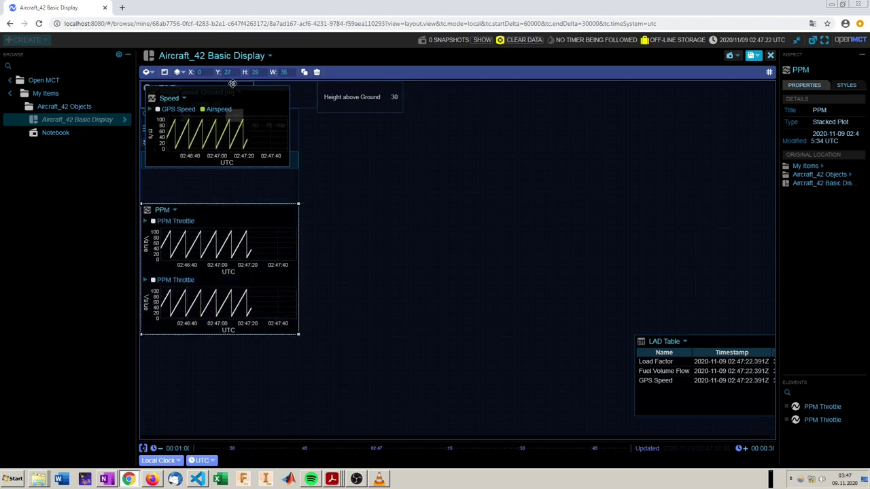
pyautogui.click(237, 89)
pyautogui.moveTo(237, 90); pyautogui.dragTo(234, 337)
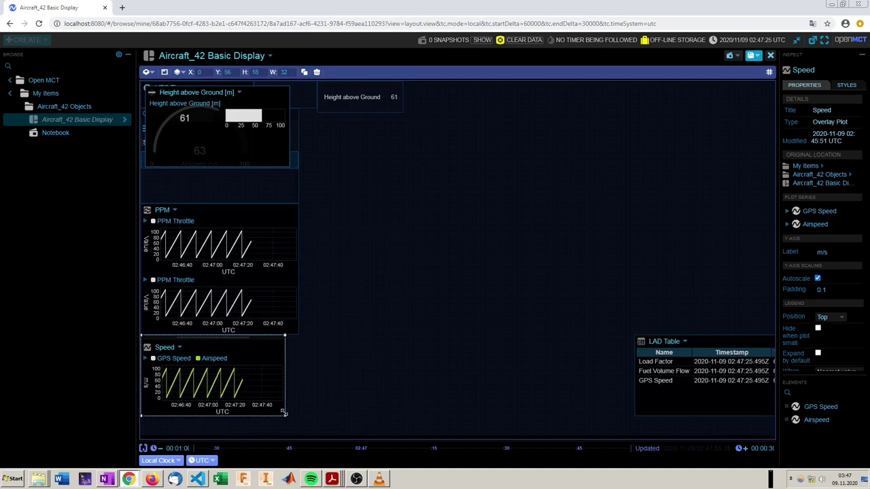
pyautogui.moveTo(284, 413); pyautogui.dragTo(299, 435)
# Pull out and reshape the Height above Ground bar, placing the Airspeed gauge below it
pyautogui.moveTo(251, 101)
pyautogui.mouseDown()
pyautogui.moveTo(383, 170)
pyautogui.moveTo(470, 163)
pyautogui.mouseUp()
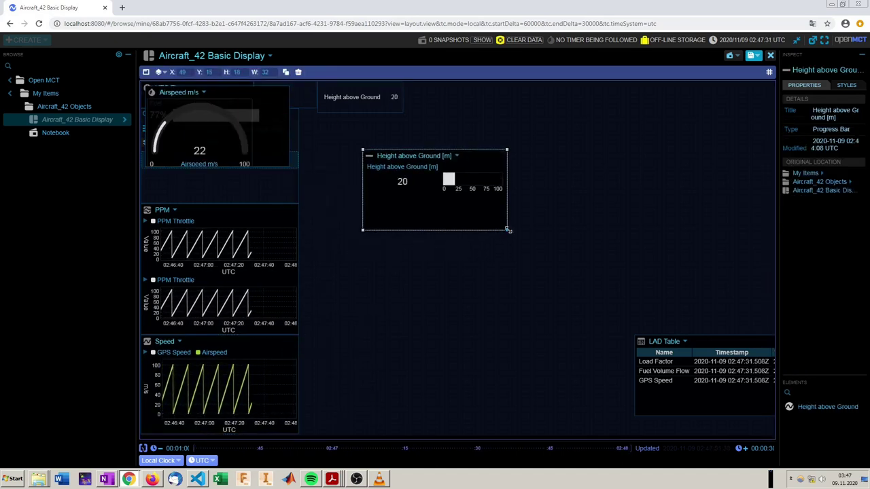
pyautogui.moveTo(508, 230); pyautogui.dragTo(530, 195)
pyautogui.moveTo(479, 148); pyautogui.dragTo(418, 118)
pyautogui.click(245, 89)
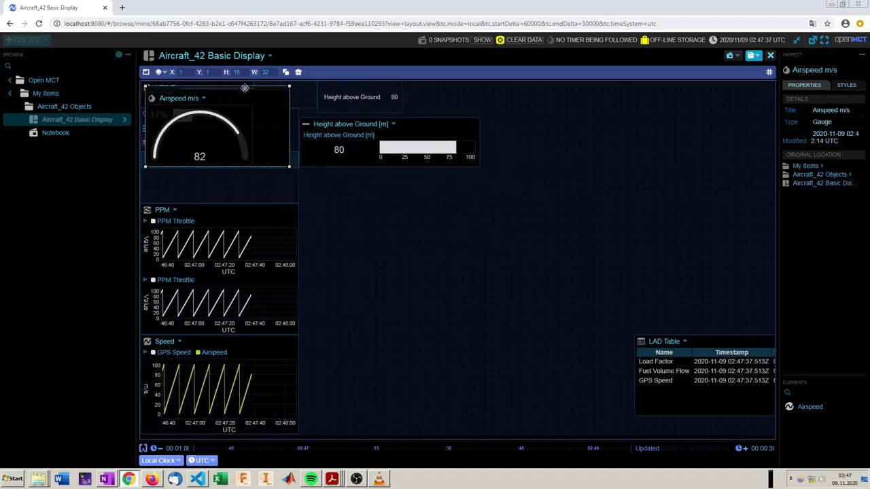
pyautogui.moveTo(245, 88); pyautogui.dragTo(400, 171)
pyautogui.click(422, 136)
pyautogui.moveTo(479, 167); pyautogui.dragTo(475, 153)
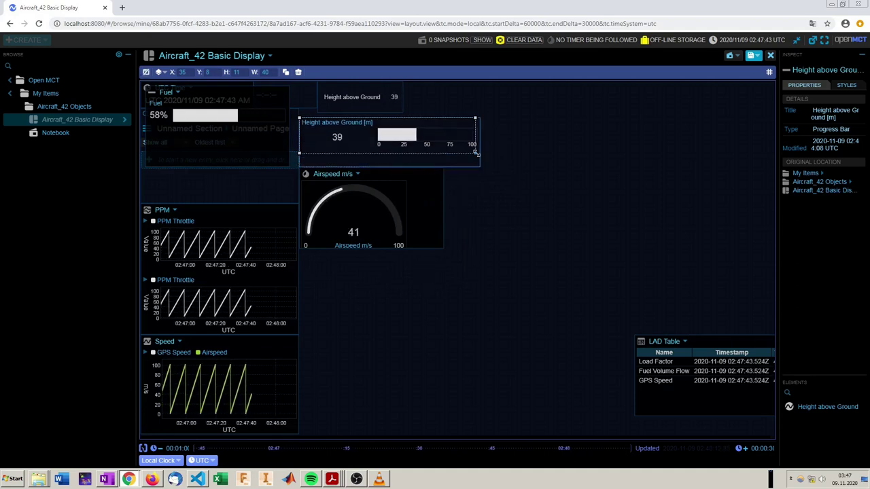
# Shrink the Airspeed gauge under the height bar and move the Fuel bar upper right
pyautogui.click(442, 246)
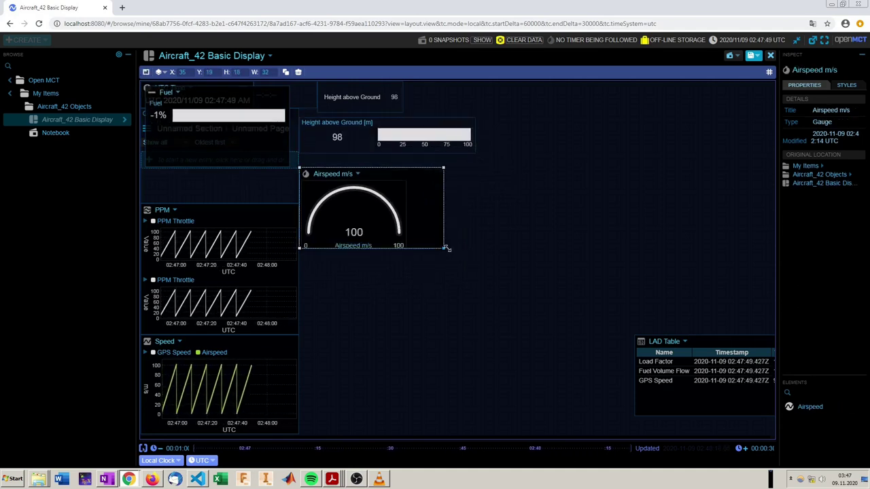
pyautogui.moveTo(446, 248); pyautogui.dragTo(482, 206)
pyautogui.moveTo(398, 173); pyautogui.dragTo(398, 157)
pyautogui.moveTo(481, 189); pyautogui.dragTo(412, 230)
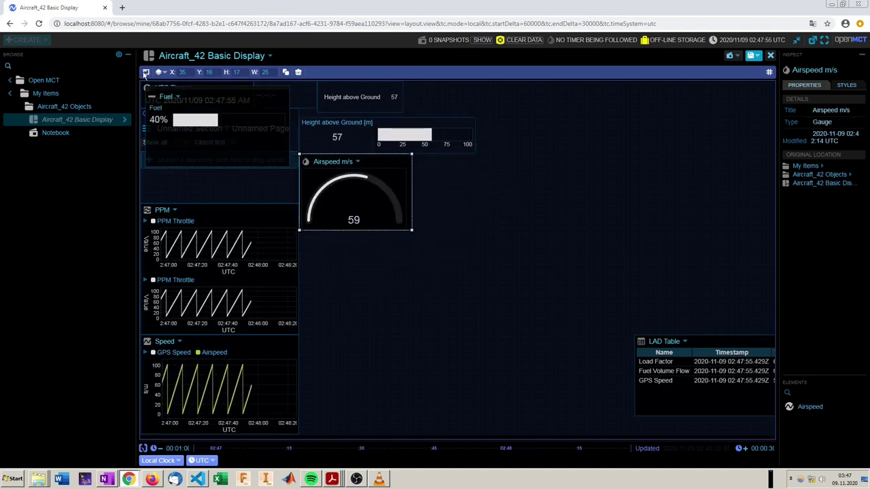
pyautogui.click(229, 96)
pyautogui.moveTo(229, 95)
pyautogui.mouseDown()
pyautogui.moveTo(596, 129)
pyautogui.moveTo(616, 114)
pyautogui.mouseUp()
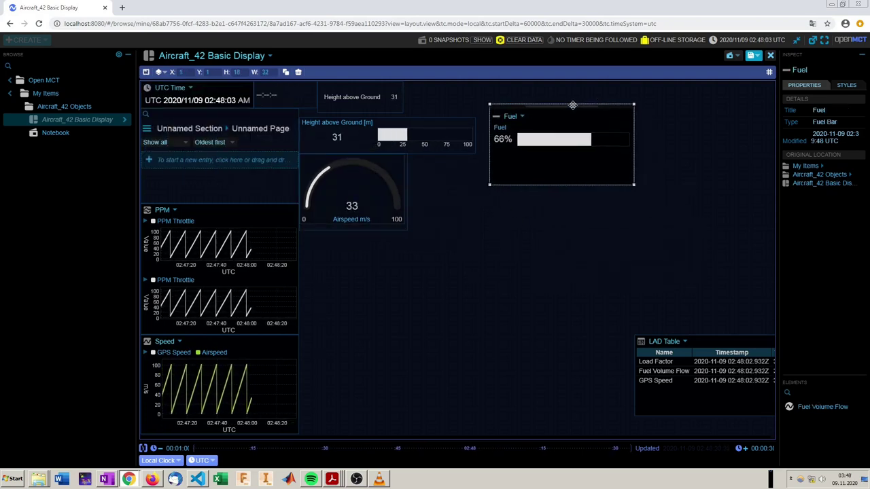
# Shift the PPM and Speed plots right and put the height bar under the notebook
pyautogui.click(259, 217)
pyautogui.moveTo(260, 216); pyautogui.dragTo(686, 225)
pyautogui.moveTo(227, 341); pyautogui.dragTo(526, 305)
pyautogui.click(431, 121)
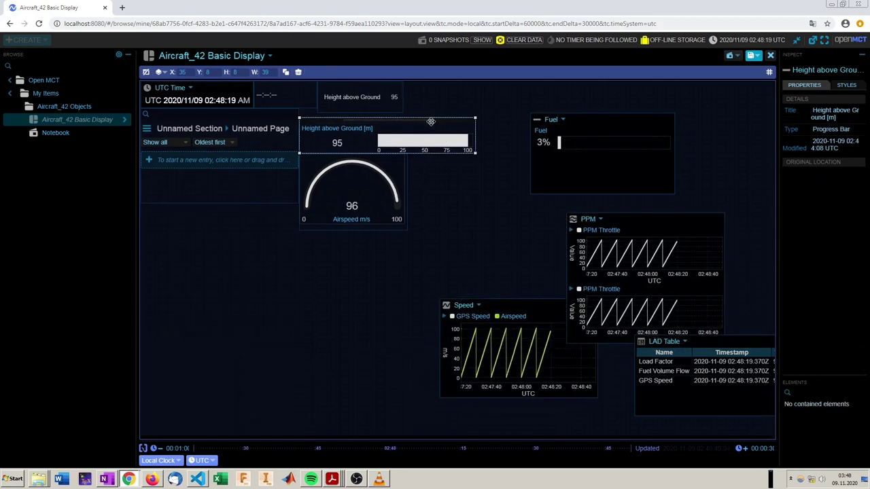
pyautogui.moveTo(431, 121); pyautogui.dragTo(272, 207)
# Place a shortened Fuel bar below the height bar, with the Airspeed gauge beneath it
pyautogui.click(352, 158)
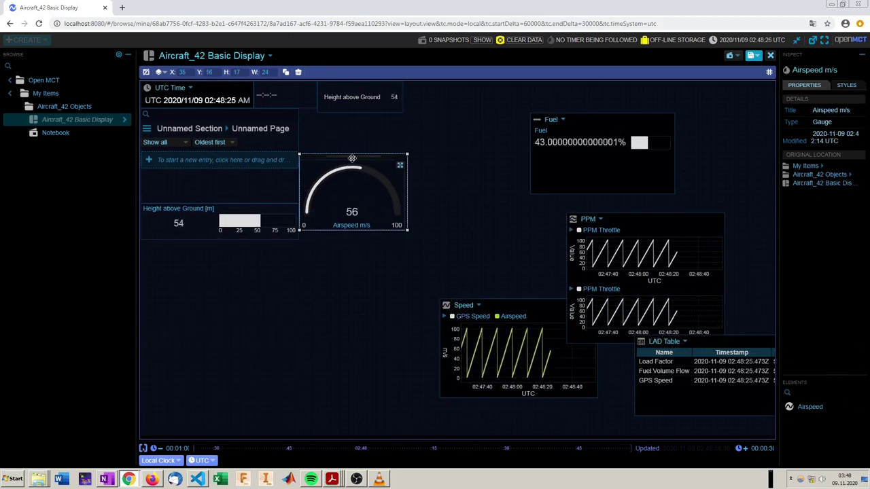
pyautogui.click(550, 119)
pyautogui.moveTo(550, 119); pyautogui.dragTo(161, 244)
pyautogui.moveTo(298, 320); pyautogui.dragTo(296, 276)
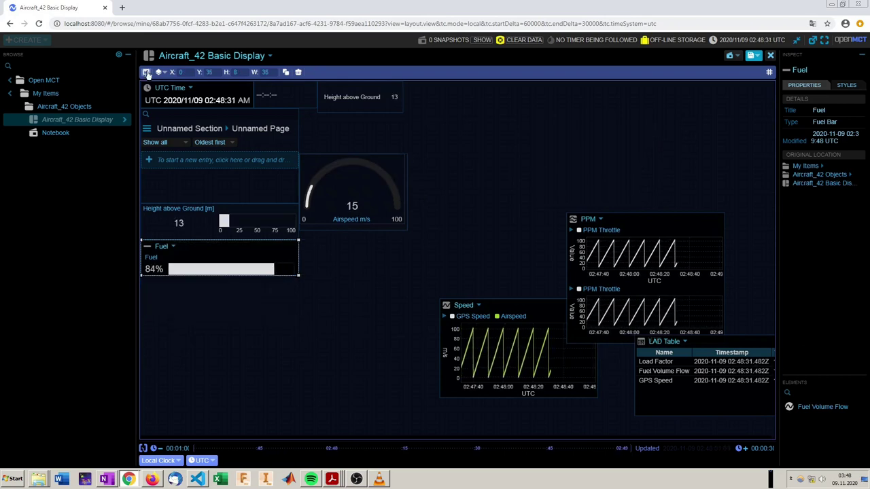
pyautogui.click(398, 161)
pyautogui.moveTo(398, 161)
pyautogui.mouseDown()
pyautogui.moveTo(215, 283)
pyautogui.moveTo(210, 275)
pyautogui.mouseUp()
# Put the Height above Ground value below the gauge and enlarge the PPM plot at top centre
pyautogui.click(611, 219)
pyautogui.moveTo(611, 218); pyautogui.dragTo(384, 146)
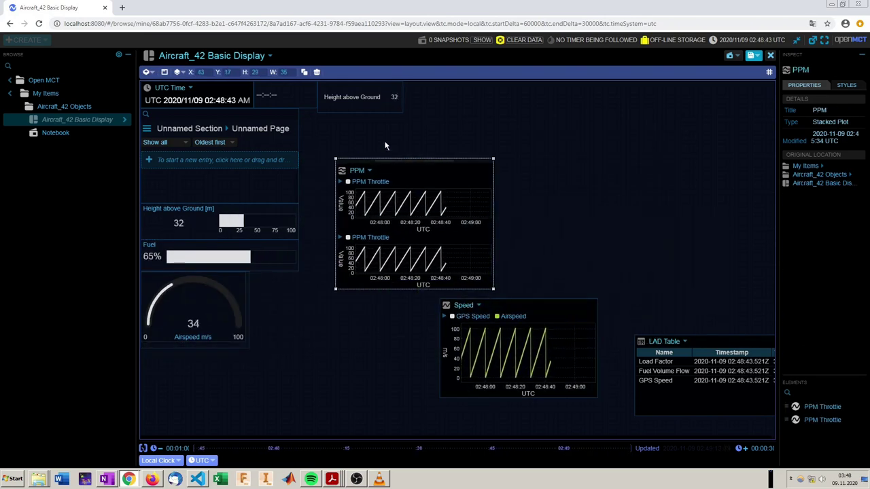
pyautogui.click(360, 98)
pyautogui.moveTo(360, 98); pyautogui.dragTo(184, 370)
pyautogui.click(422, 158)
pyautogui.moveTo(422, 158); pyautogui.dragTo(413, 84)
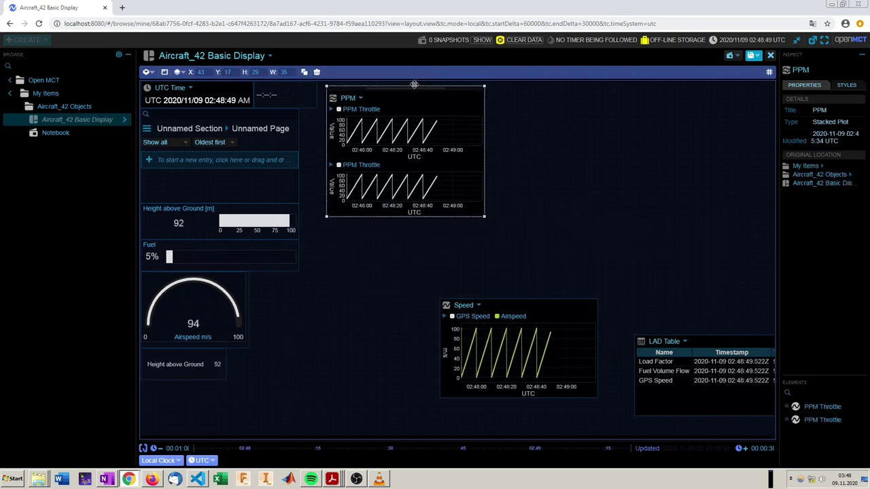
pyautogui.moveTo(484, 216); pyautogui.dragTo(524, 263)
# Move the Speed plot under the PPM plot, making PPM taller and Speed larger
pyautogui.click(536, 301)
pyautogui.moveTo(537, 301); pyautogui.dragTo(414, 286)
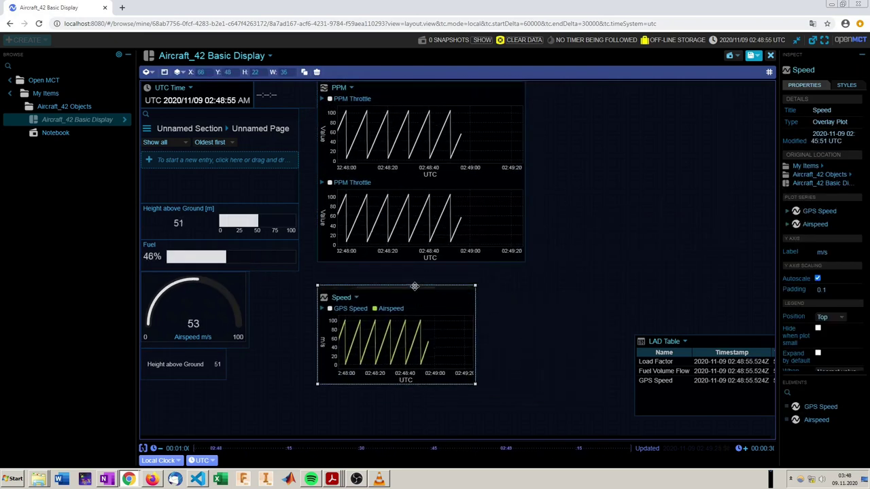
pyautogui.click(505, 172)
pyautogui.click(520, 242)
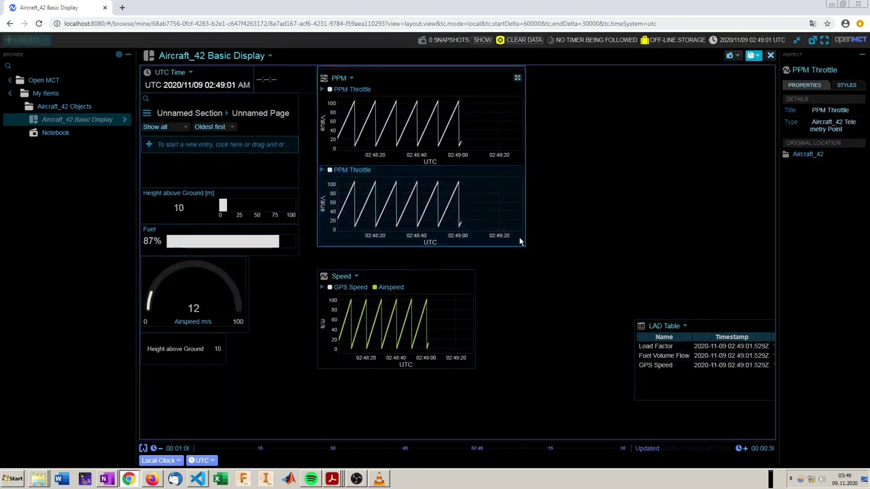
pyautogui.moveTo(524, 262); pyautogui.dragTo(524, 281)
pyautogui.click(475, 383)
pyautogui.moveTo(474, 384); pyautogui.dragTo(525, 435)
# Move the LAD Table to the top right, make it taller, and save the layout
pyautogui.moveTo(679, 367); pyautogui.dragTo(571, 122)
pyautogui.moveTo(670, 161); pyautogui.dragTo(774, 174)
pyautogui.click(753, 55)
pyautogui.click(680, 65)
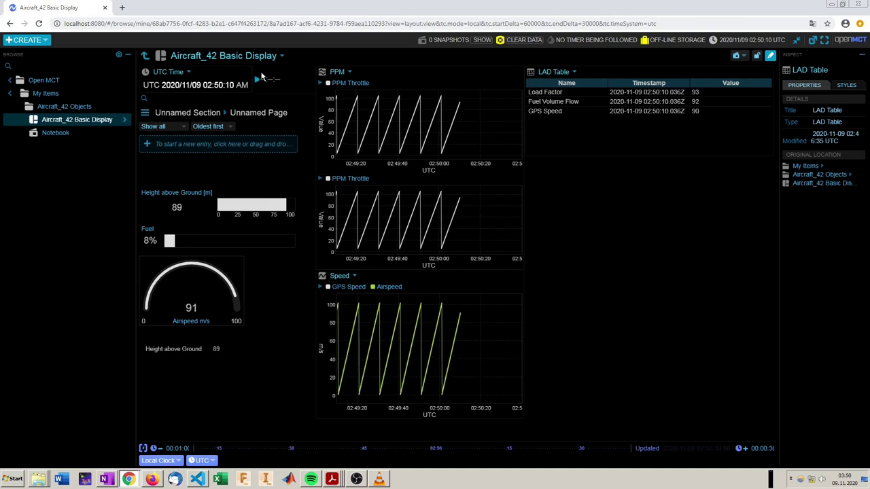
# Start the timer and add a notebook entry reading 'note 1'
pyautogui.click(262, 82)
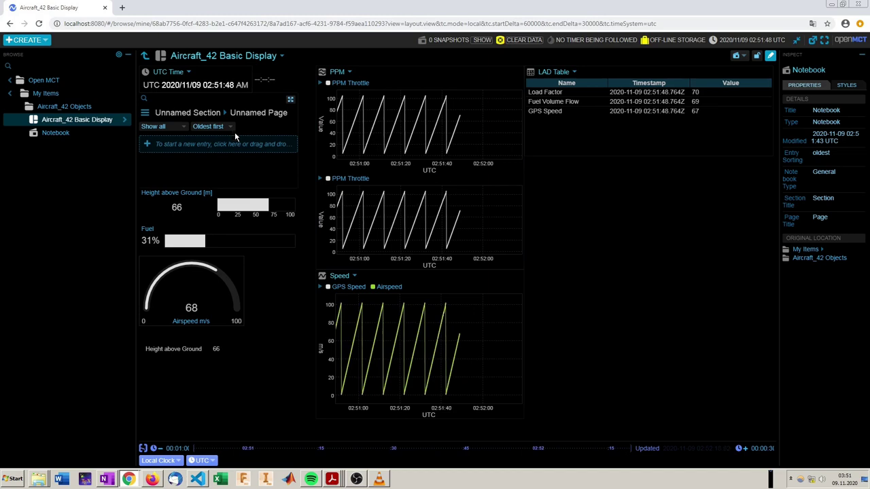
pyautogui.click(238, 143)
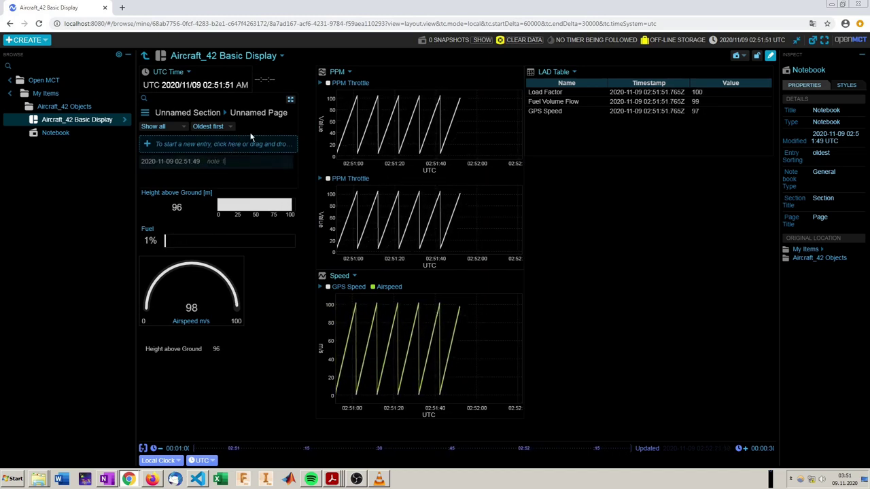
pyautogui.press('Return')
pyautogui.press('BackSpace')
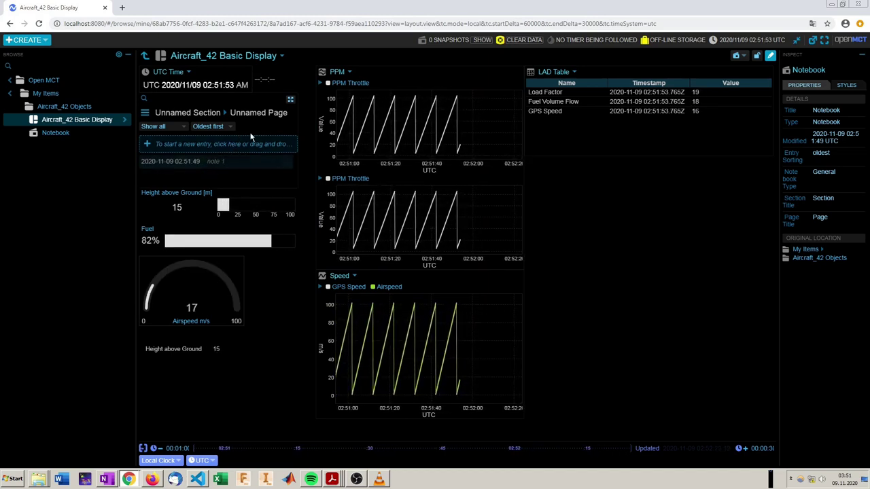
pyautogui.moveTo(217, 161)
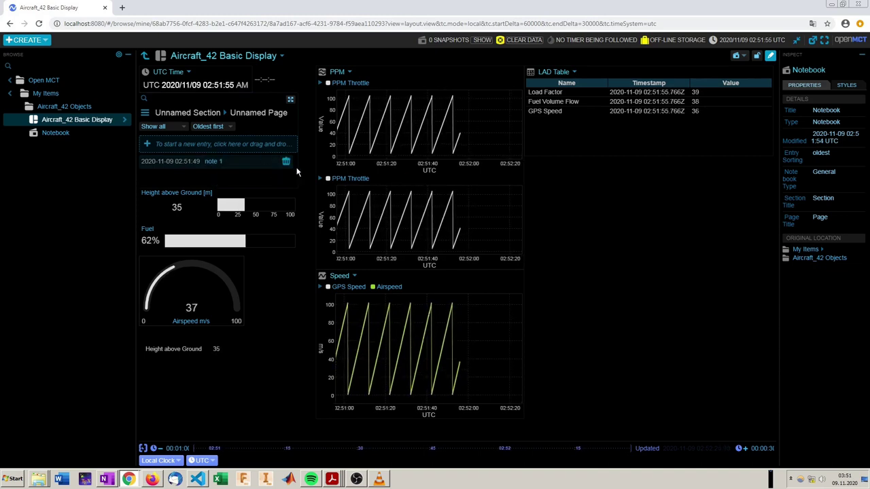
# Save a snapshot of the Basic Display to the notebook
pyautogui.click(739, 58)
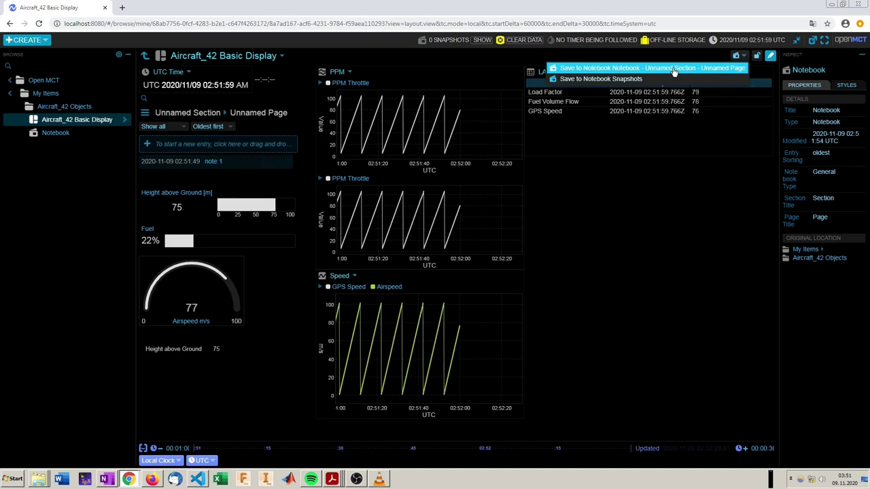
pyautogui.click(673, 69)
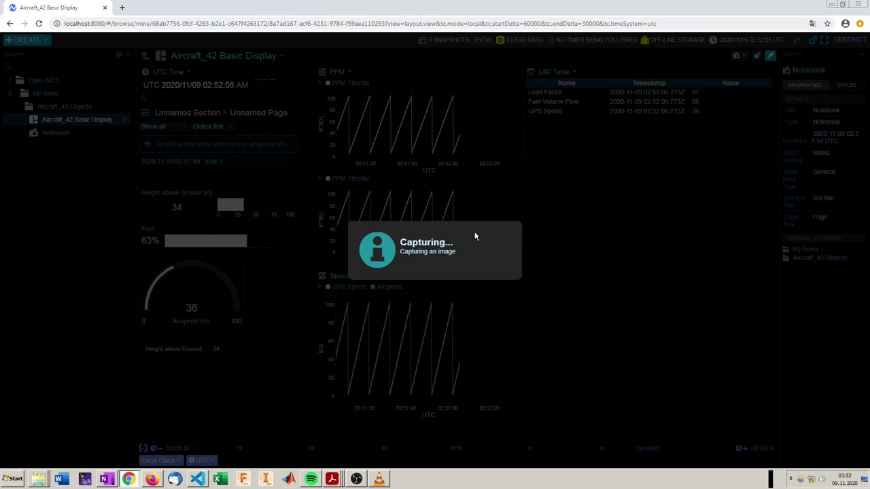
pyautogui.click(245, 144)
pyautogui.write('sds')
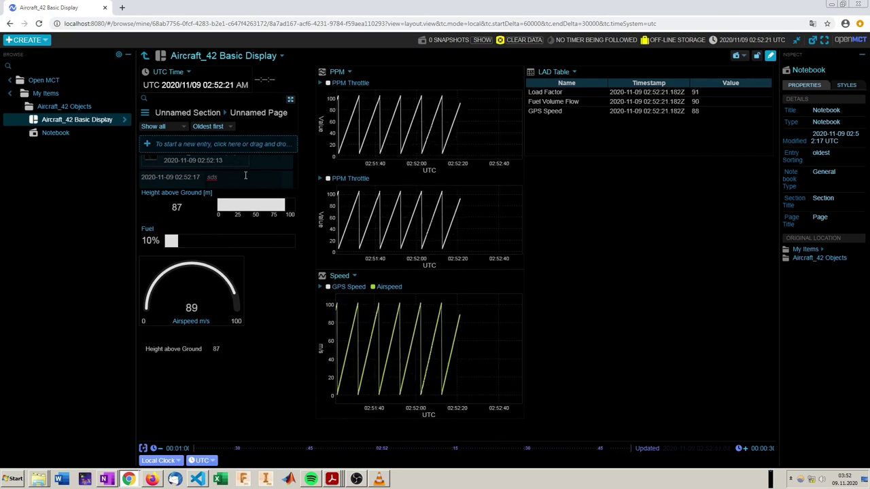
# Commit the new notebook entry, then open and close the Create menu without adding anything
pyautogui.click(640, 214)
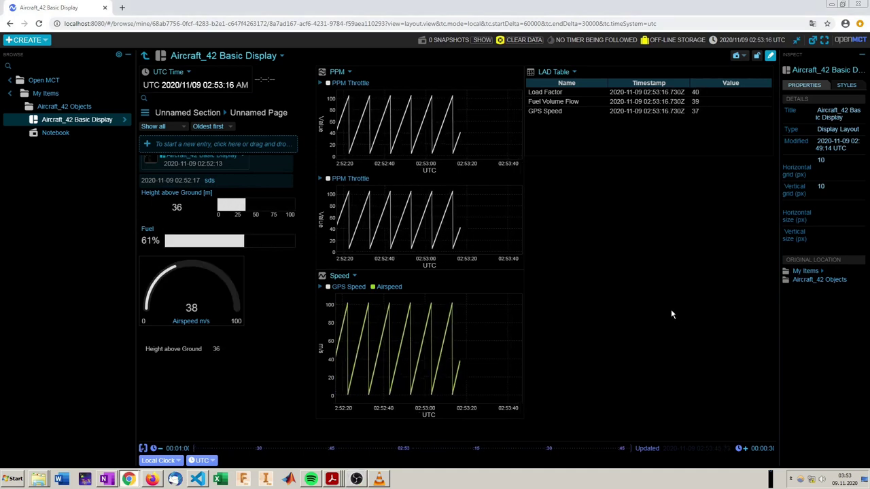
pyautogui.click(43, 42)
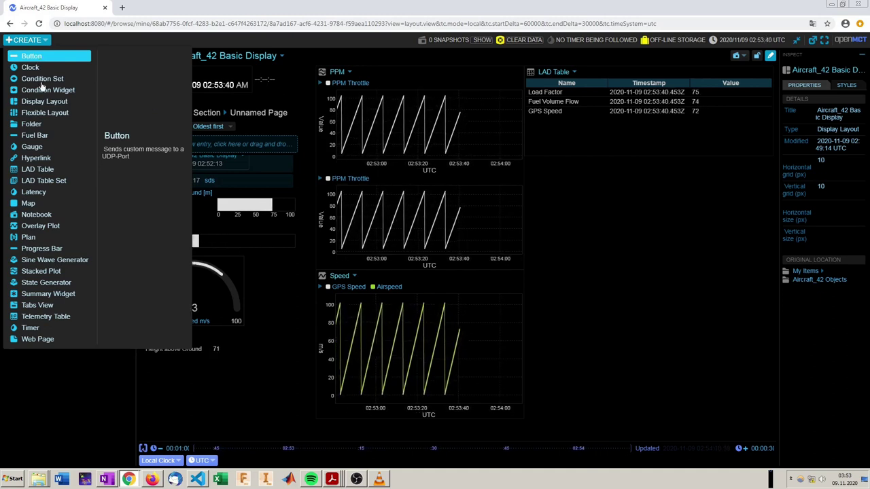
pyautogui.click(58, 400)
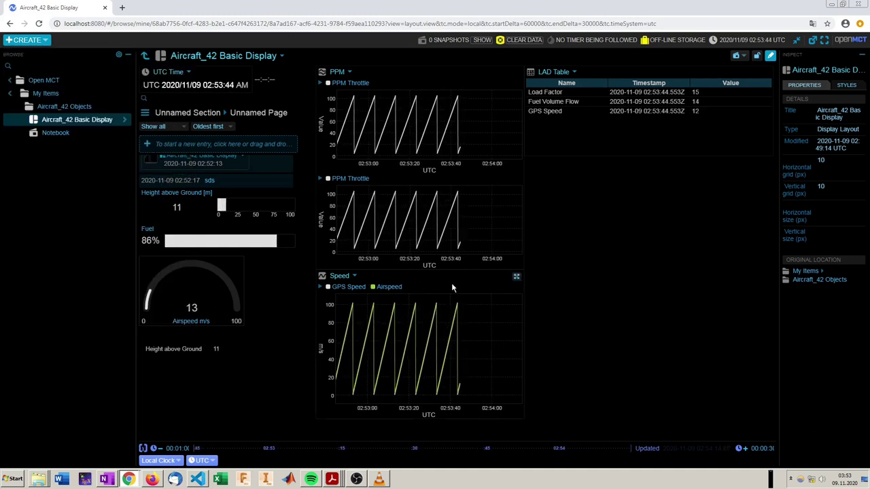